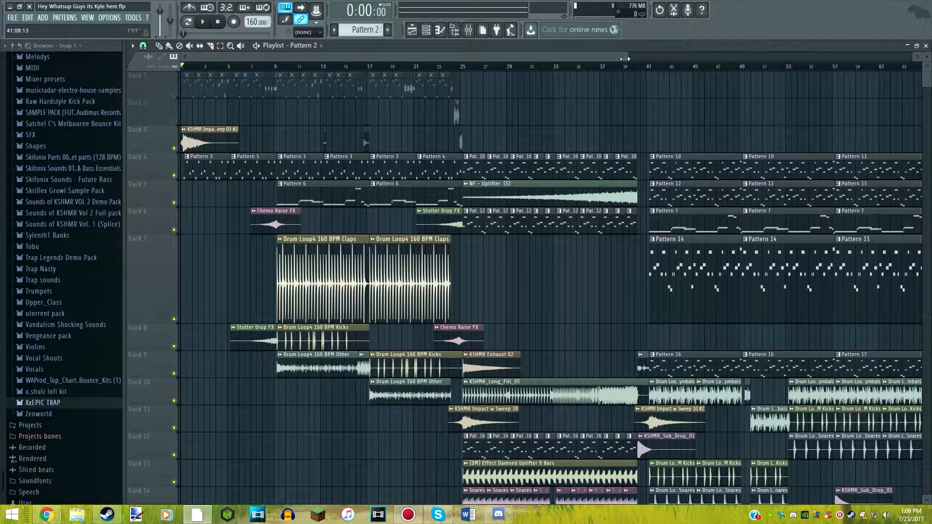
# Step: Select the playlist time range from bar 1 to bar 25 and clear the clip selection
pyautogui.moveTo(633, 58); pyautogui.dragTo(427, 69)
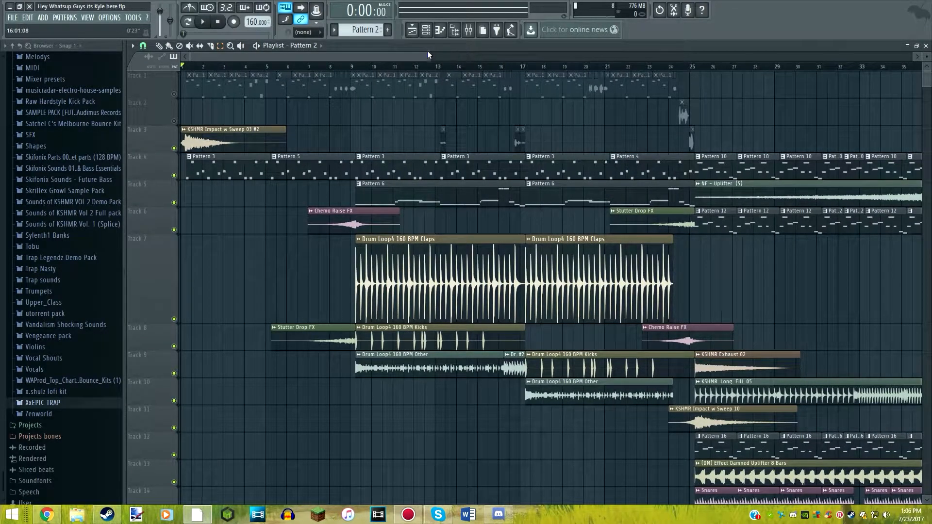
pyautogui.moveTo(429, 55); pyautogui.dragTo(400, 69)
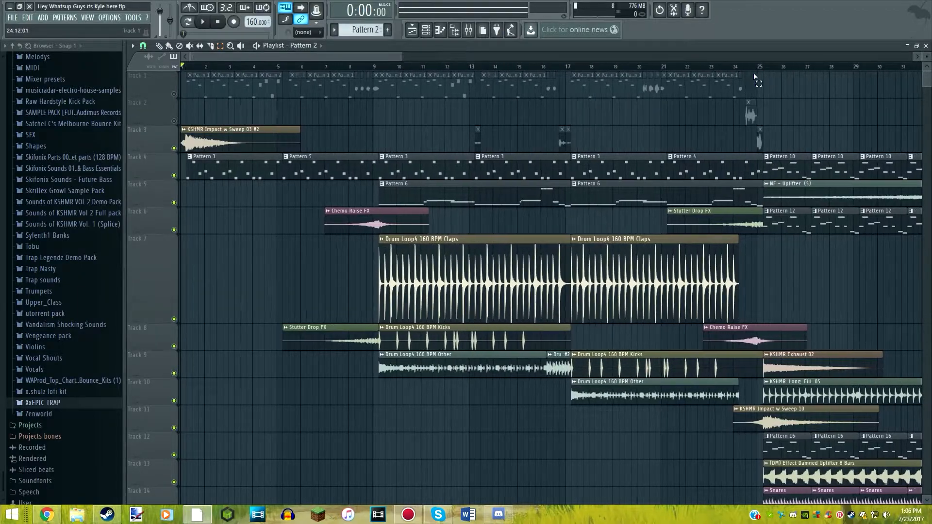
pyautogui.moveTo(765, 68); pyautogui.dragTo(183, 68)
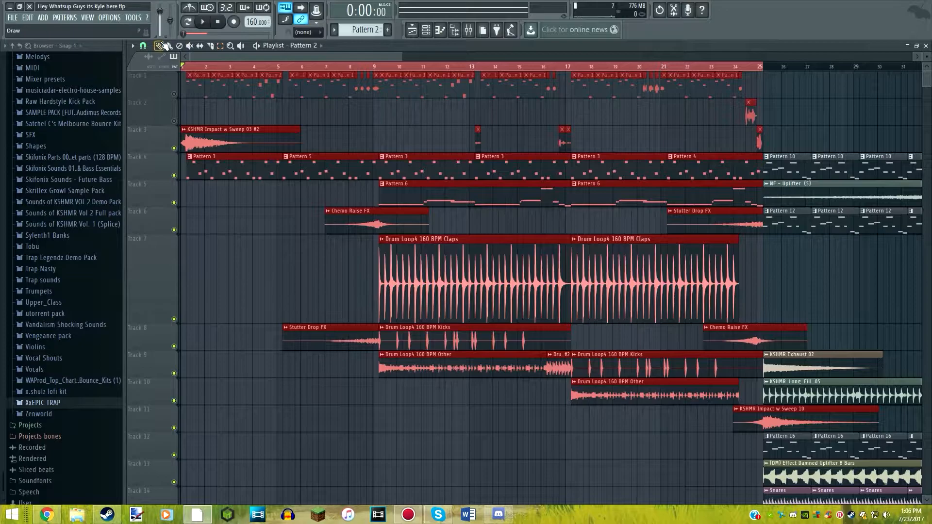
pyautogui.click(219, 48)
pyautogui.click(215, 110)
pyautogui.click(159, 47)
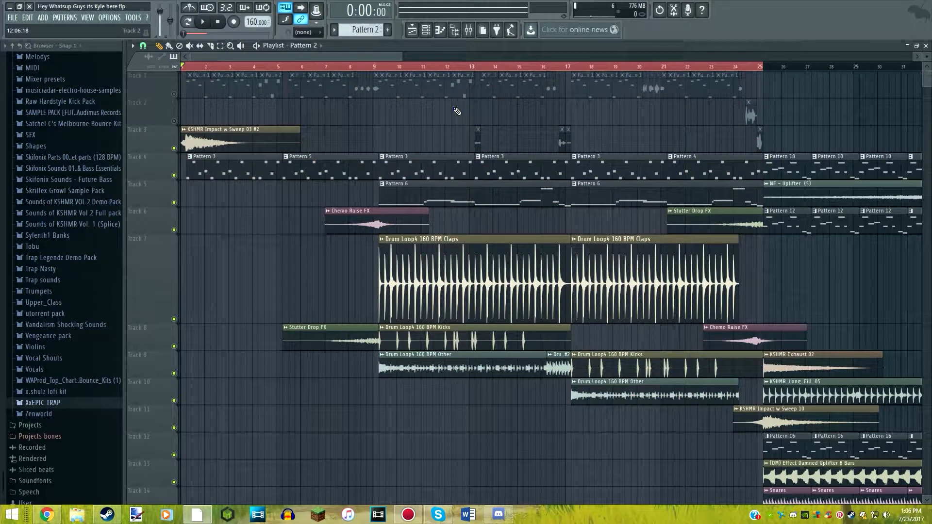
# Step: Play back the intro section from bar 1 and look over its tracks, including the filter automation on Track 17
pyautogui.press('space')
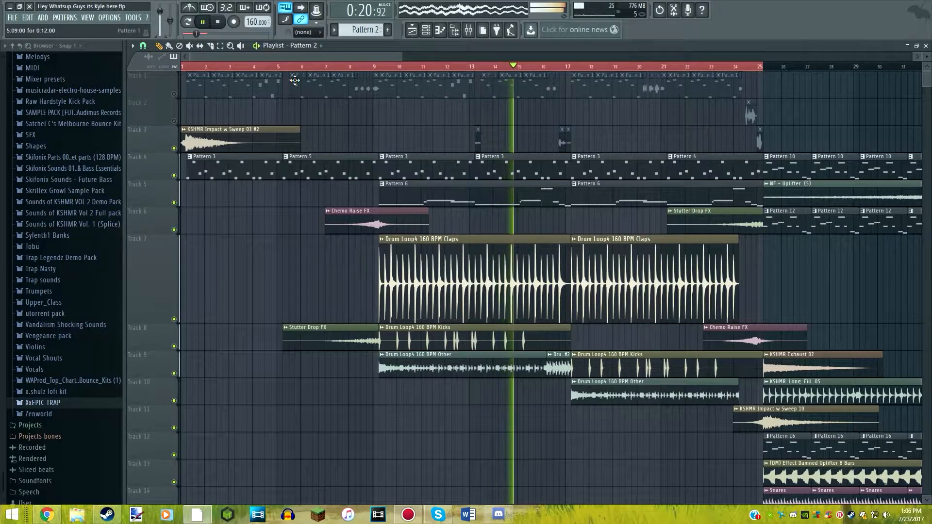
pyautogui.scroll(-3, 307, 315)
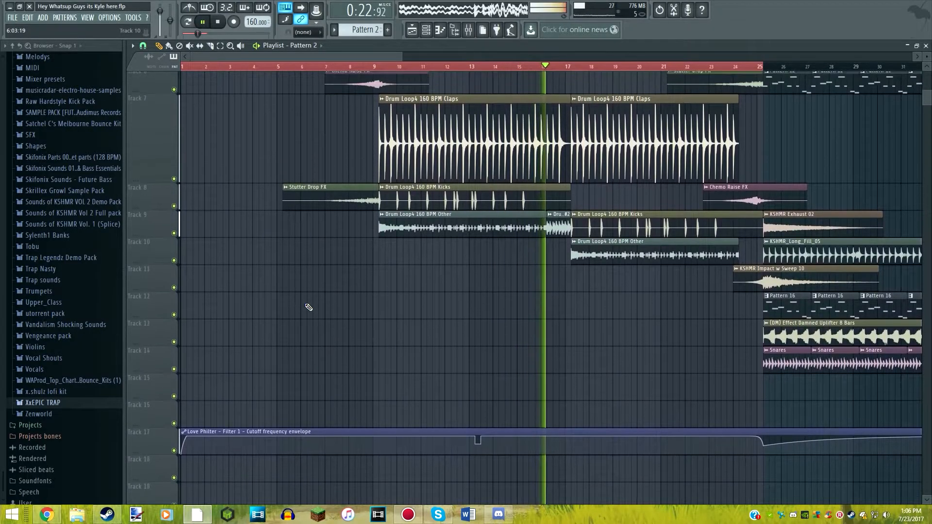
pyautogui.scroll(3, 308, 306)
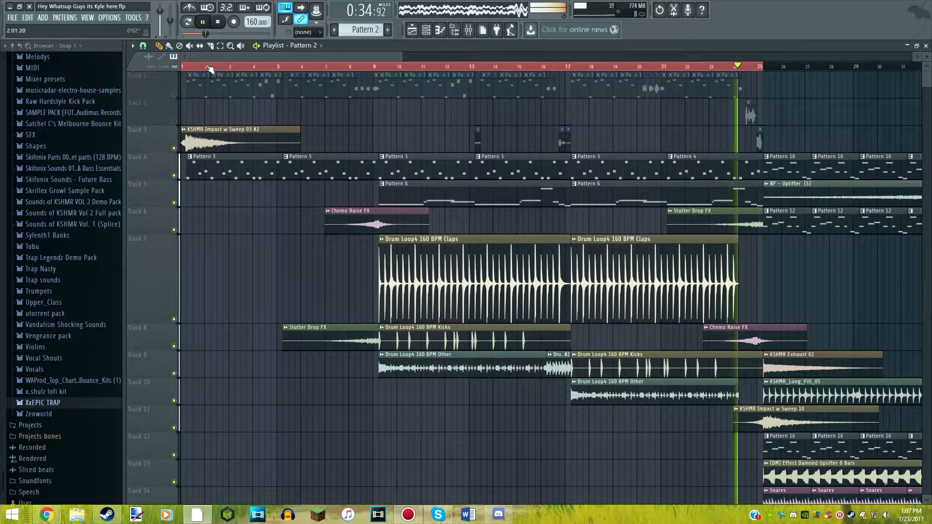
pyautogui.press('space')
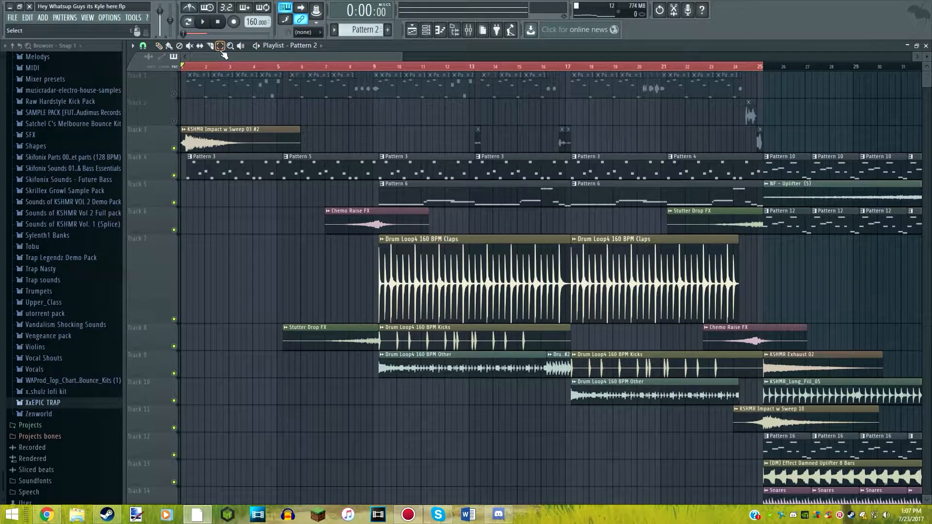
# Step: Open the Nexus_2 notes of Pattern 3 from the playlist in the piano roll
pyautogui.press('p')
pyautogui.press('e')
pyautogui.click(159, 46)
pyautogui.click(264, 175)
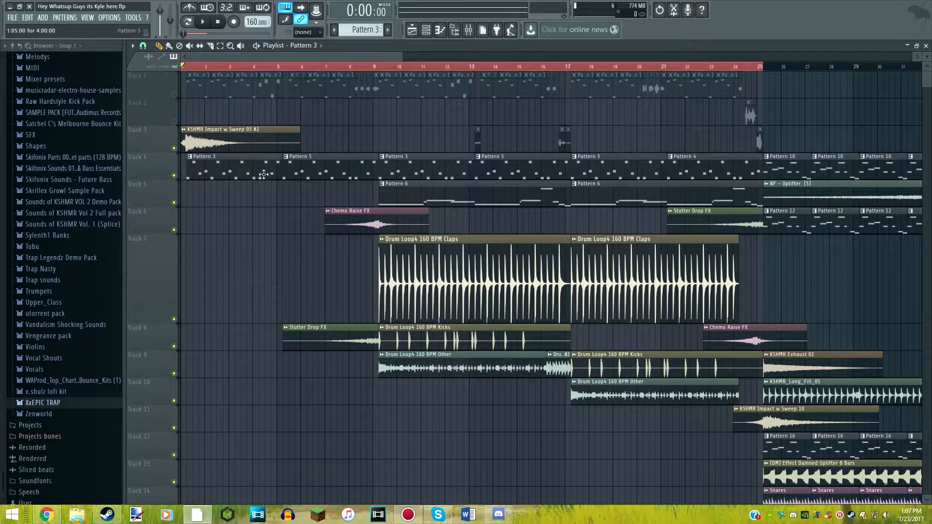
pyautogui.doubleClick(406, 166)
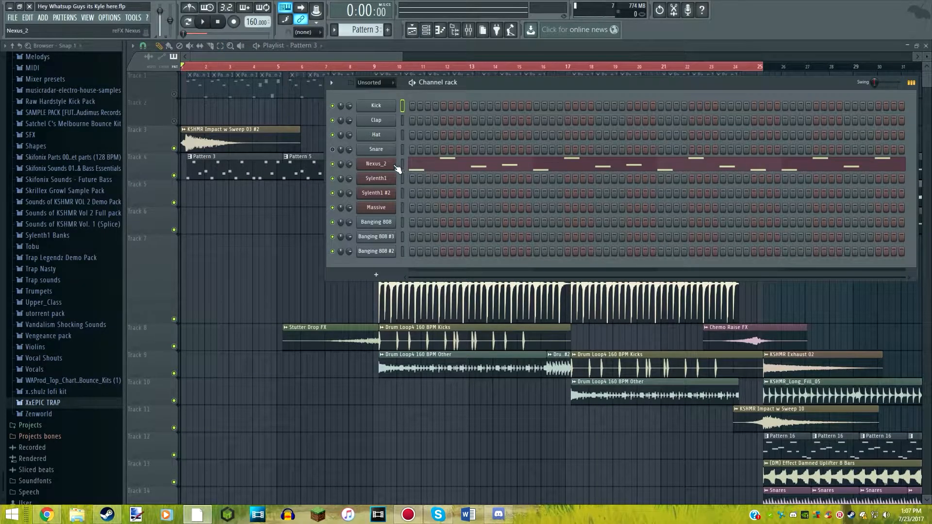
pyautogui.click(394, 166)
pyautogui.click(642, 103)
pyautogui.moveTo(579, 97); pyautogui.dragTo(609, 105)
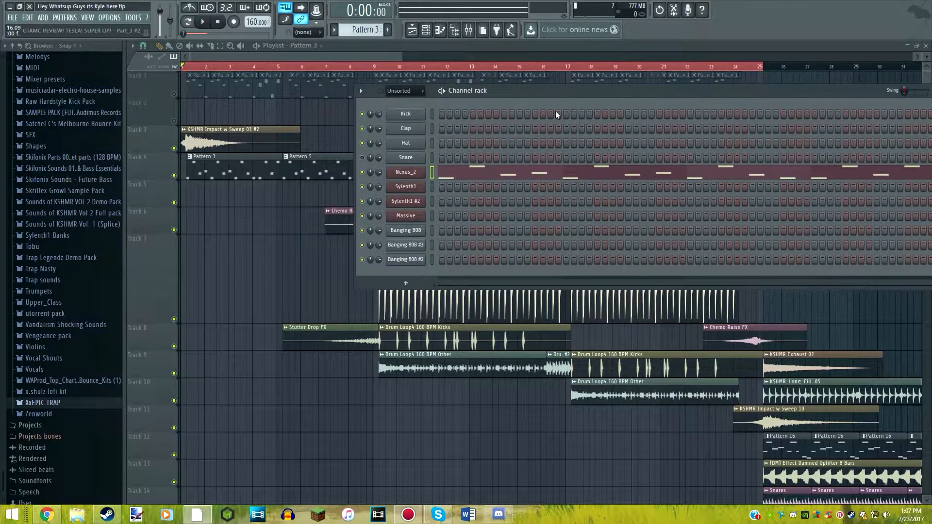
pyautogui.click(488, 173)
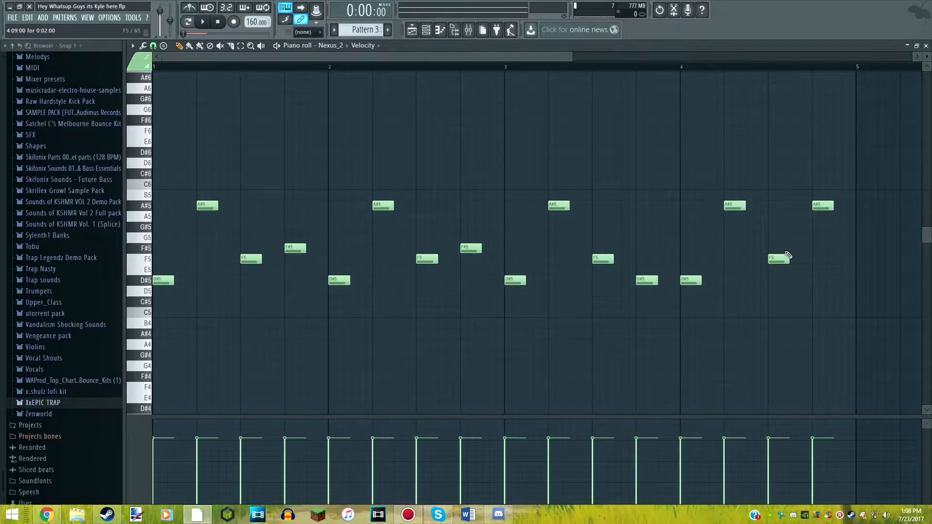
# Step: Check Pattern 3's placement in the playlist, then reopen its Nexus_2 notes and play the melody by itself
pyautogui.click(412, 31)
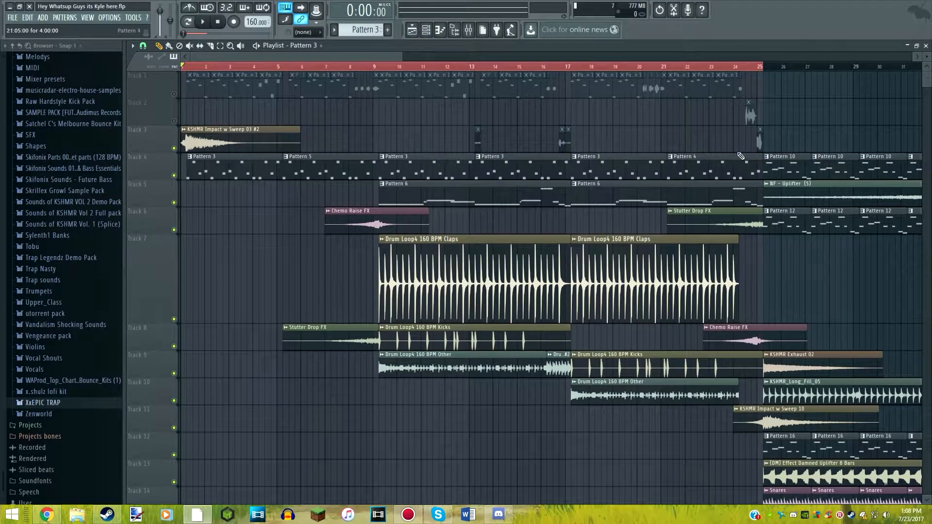
pyautogui.click(432, 35)
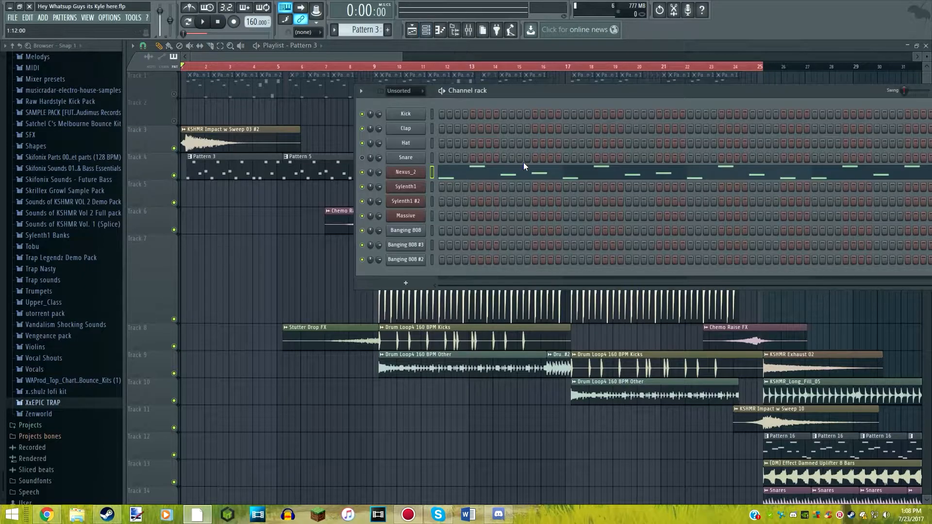
pyautogui.click(522, 181)
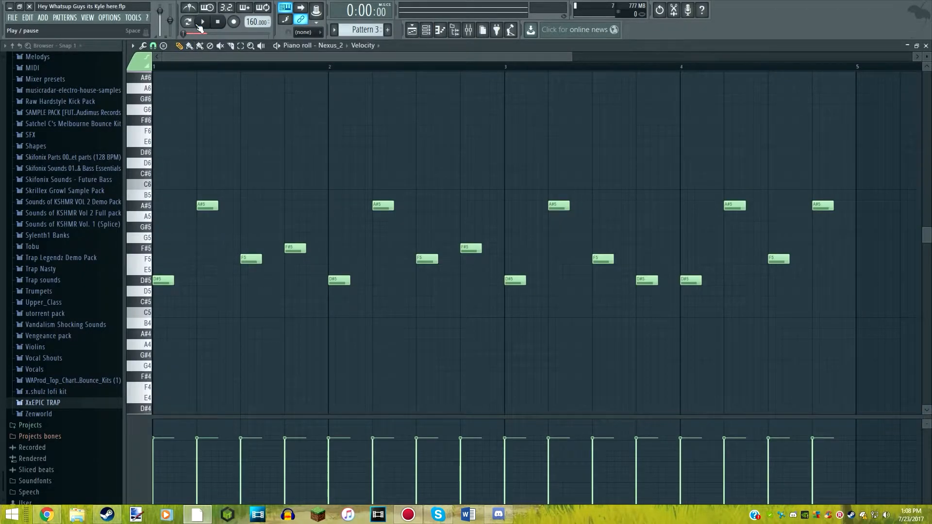
pyautogui.press('space')
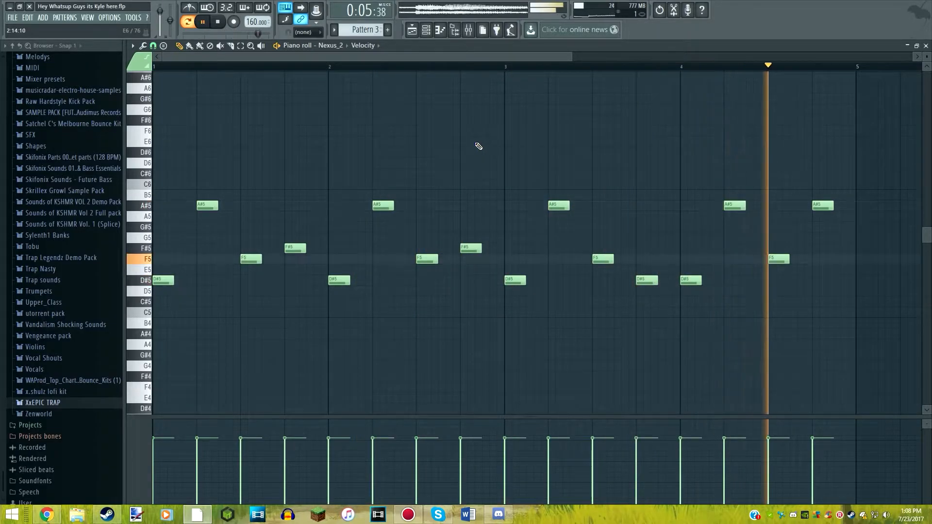
pyautogui.press('space')
# Step: Open the Nexus_2 notes of Pattern 5 in the piano roll and play the pattern by itself
pyautogui.click(417, 31)
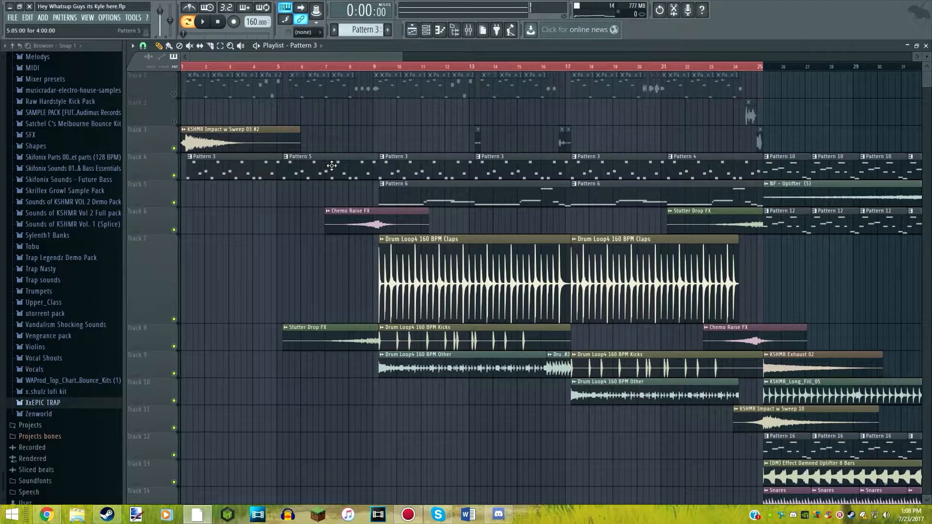
pyautogui.click(330, 67)
pyautogui.click(425, 30)
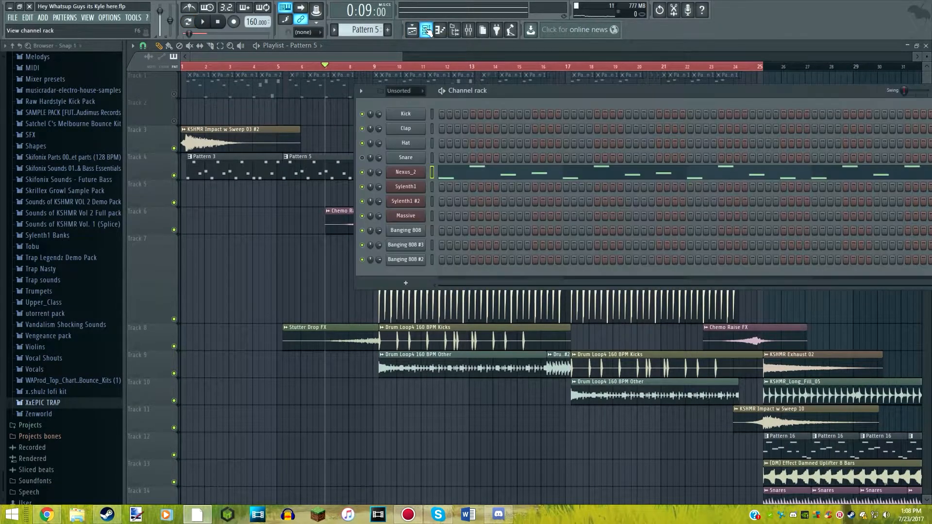
pyautogui.click(474, 175)
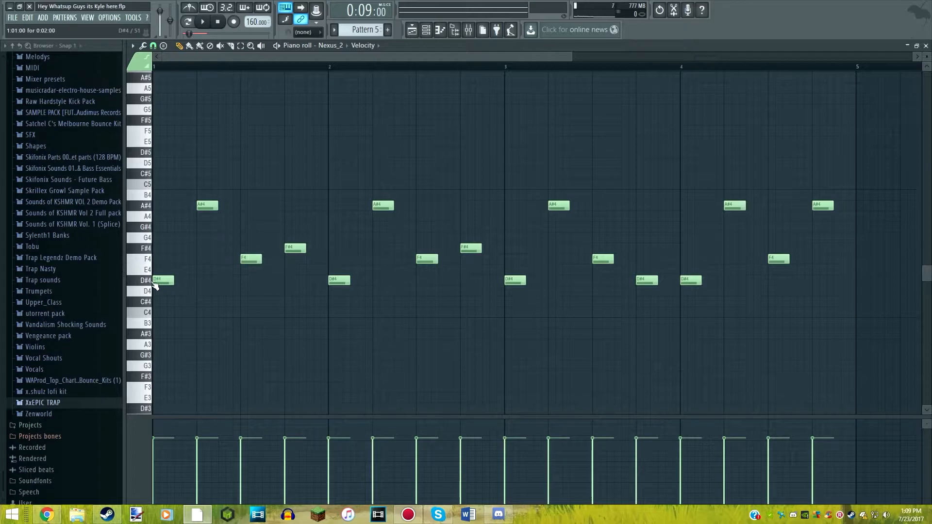
pyautogui.press('space')
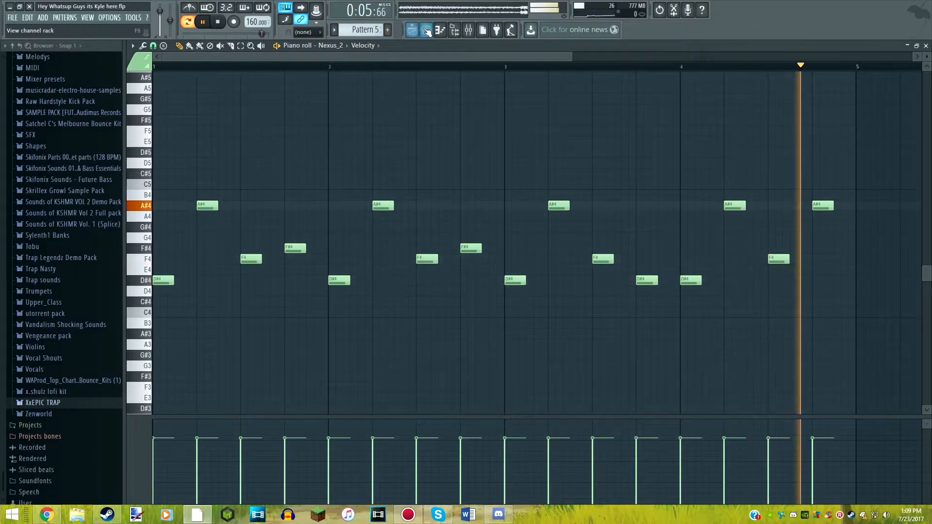
pyautogui.press('space')
# Step: Show the Banging 808 sampler settings for Pattern 6 and audition the 808 sample
pyautogui.press('F5')
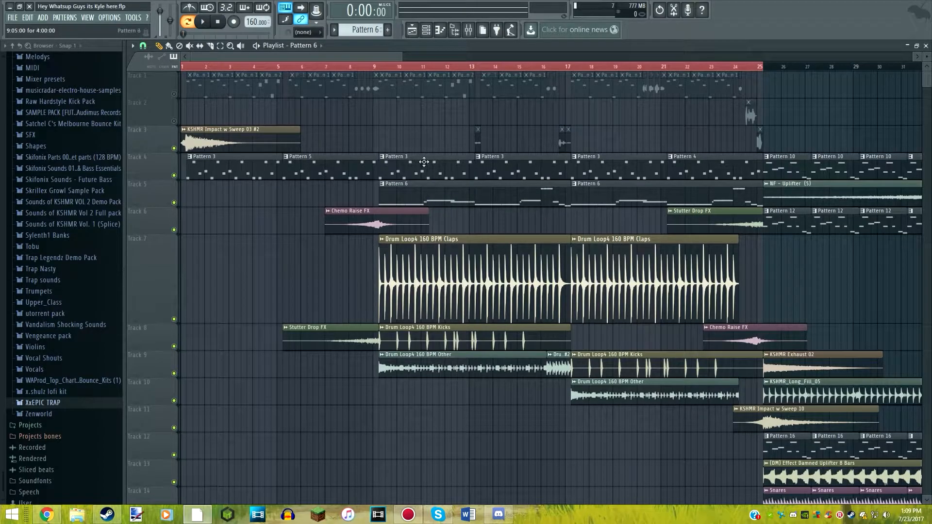
pyautogui.click(392, 68)
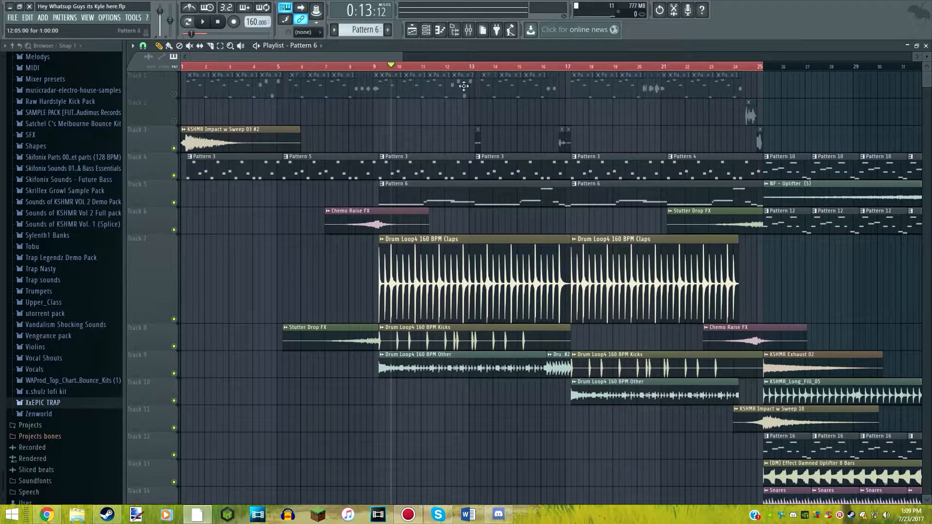
pyautogui.click(426, 29)
pyautogui.click(424, 233)
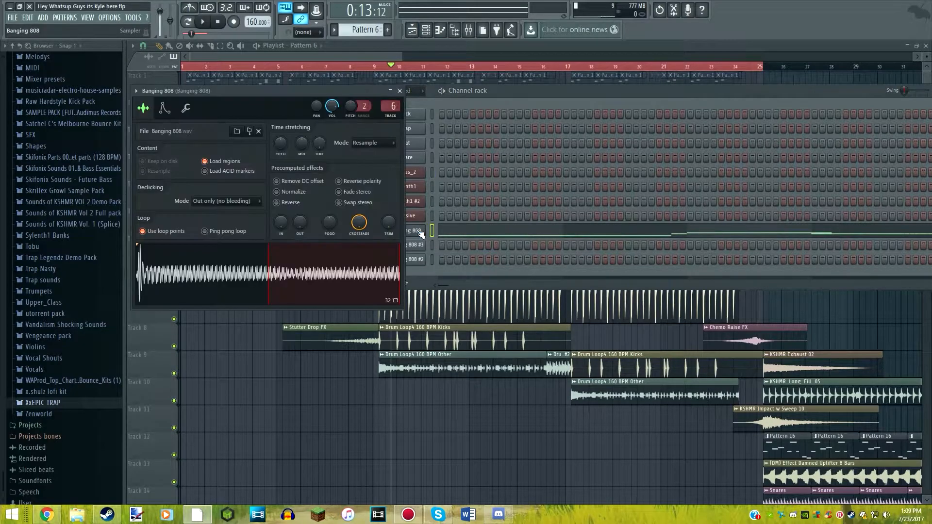
pyautogui.moveTo(241, 96); pyautogui.dragTo(563, 91)
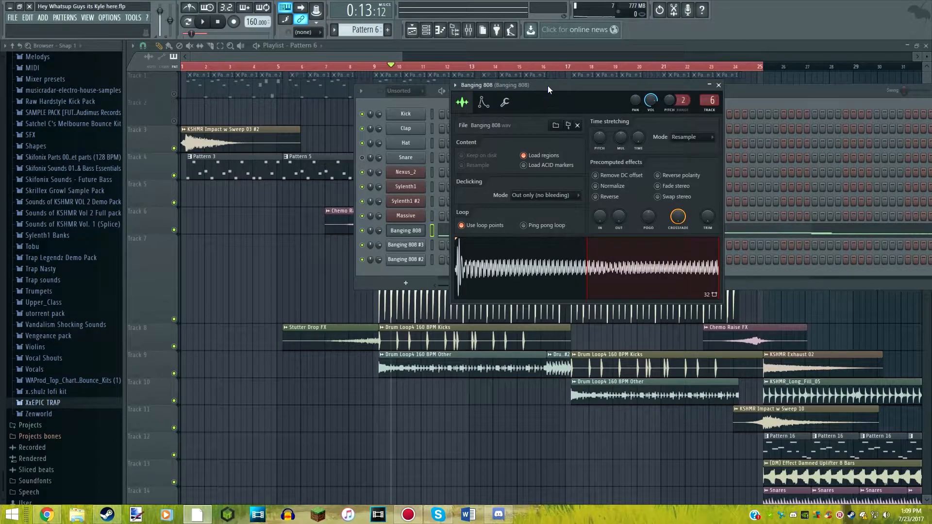
pyautogui.moveTo(547, 85); pyautogui.dragTo(521, 81)
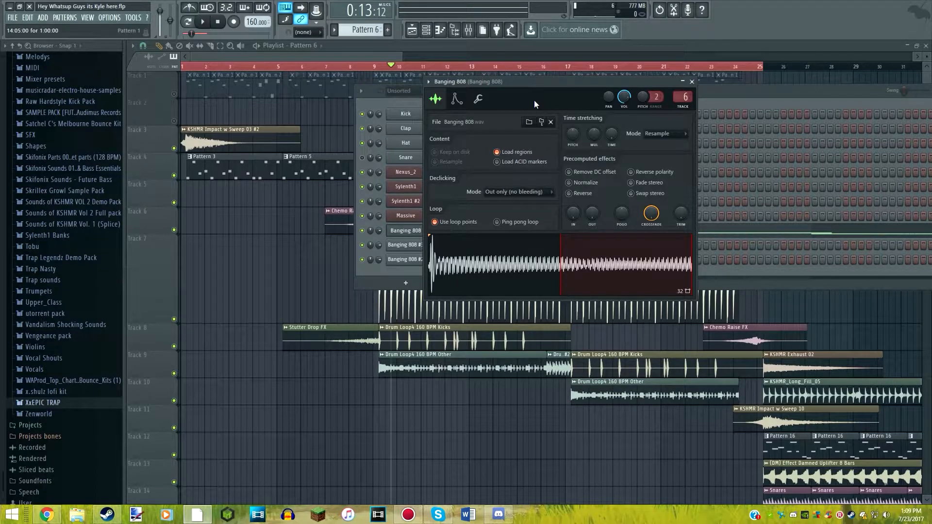
pyautogui.press('z')
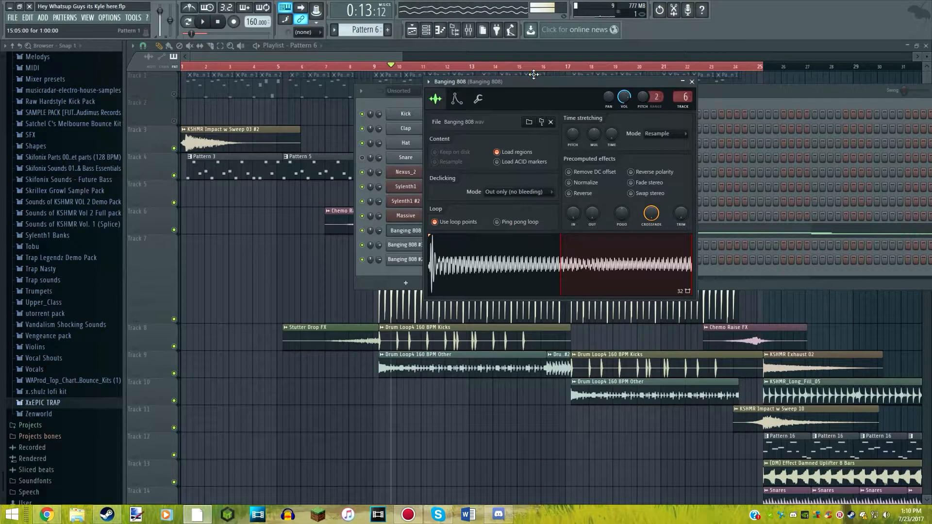
# Step: Open the Banging 808 notes of Pattern 6 in the piano roll and examine their Pan values across all bars
pyautogui.press('F7')
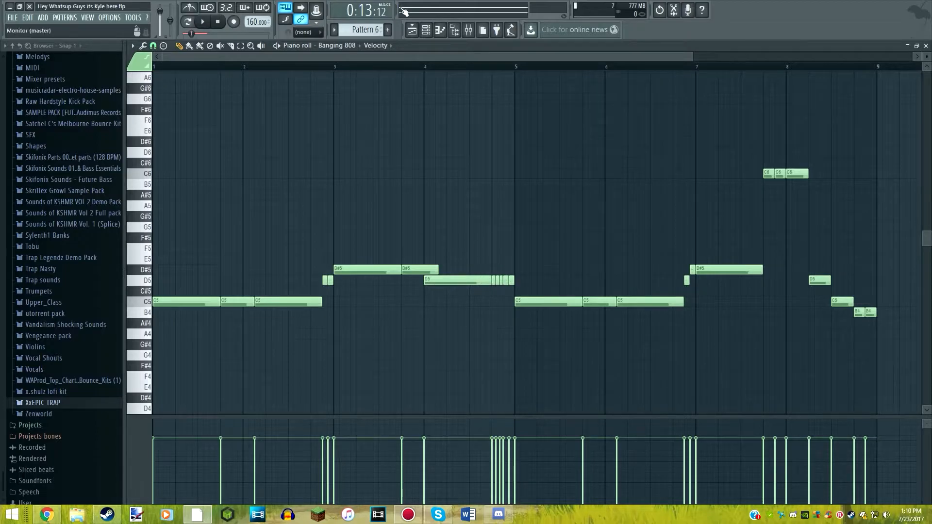
pyautogui.moveTo(692, 53); pyautogui.dragTo(524, 53)
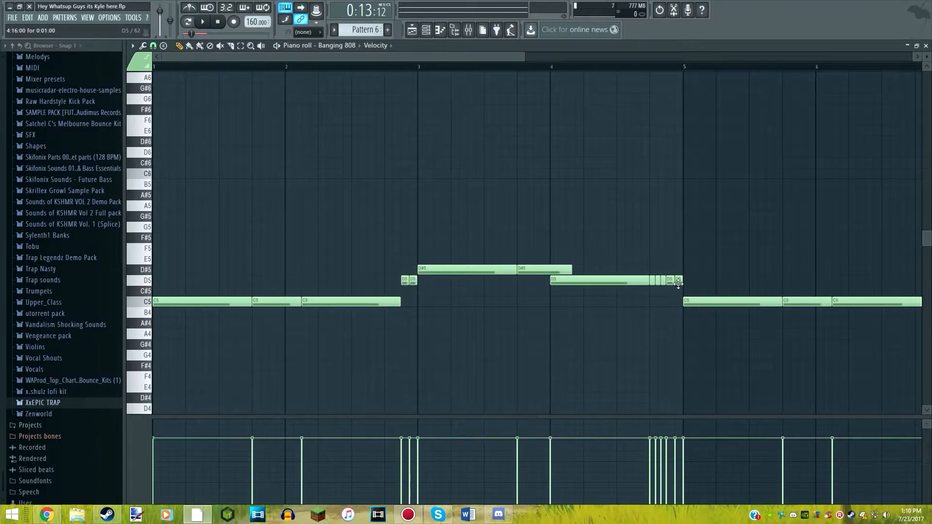
pyautogui.click(374, 45)
pyautogui.click(377, 61)
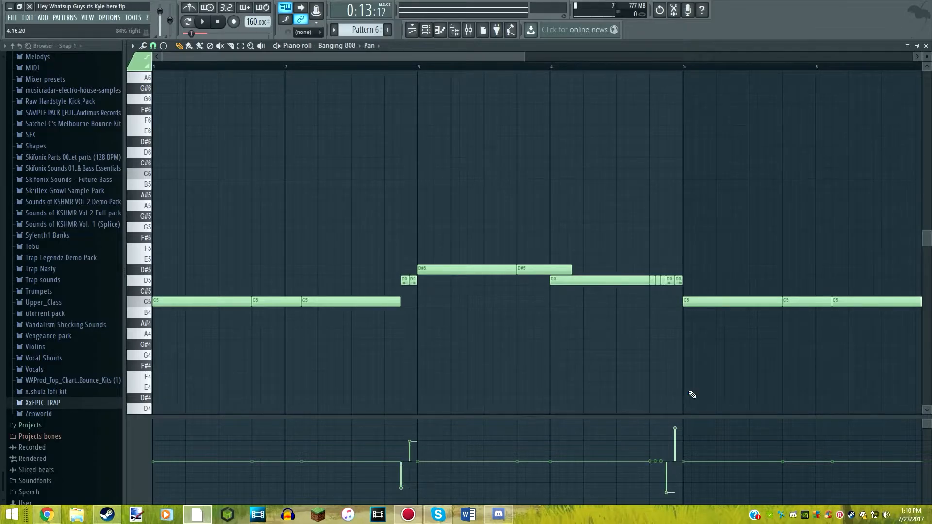
pyautogui.moveTo(371, 59); pyautogui.dragTo(520, 298)
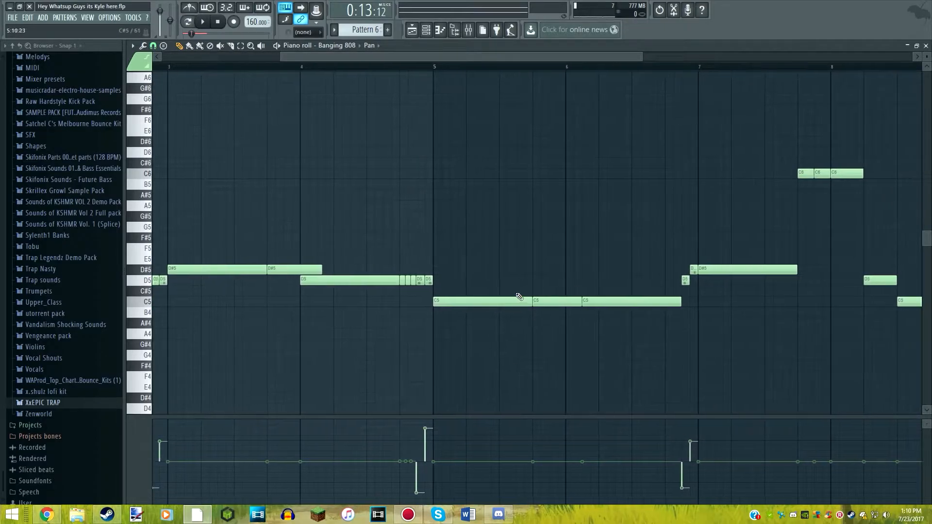
pyautogui.moveTo(380, 58)
pyautogui.mouseDown()
pyautogui.moveTo(357, 63)
pyautogui.moveTo(365, 59)
pyautogui.mouseUp()
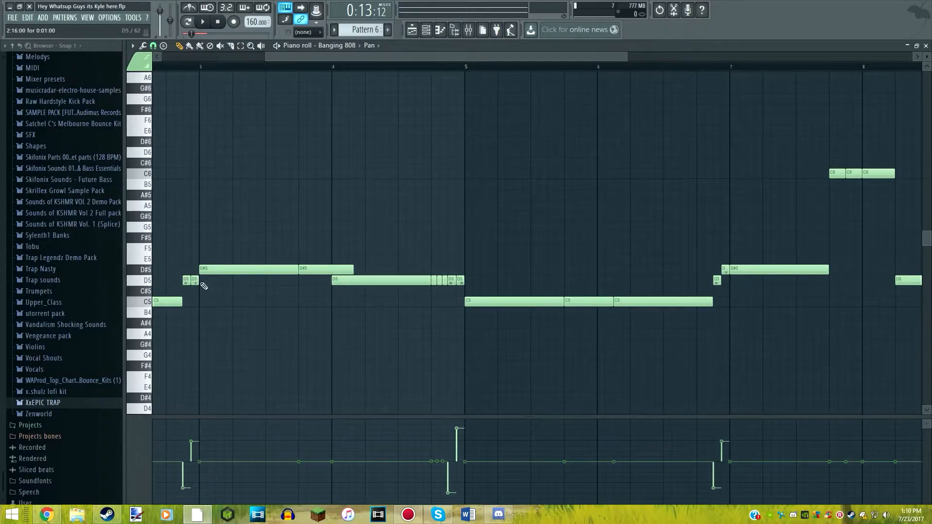
pyautogui.moveTo(357, 58); pyautogui.dragTo(505, 124)
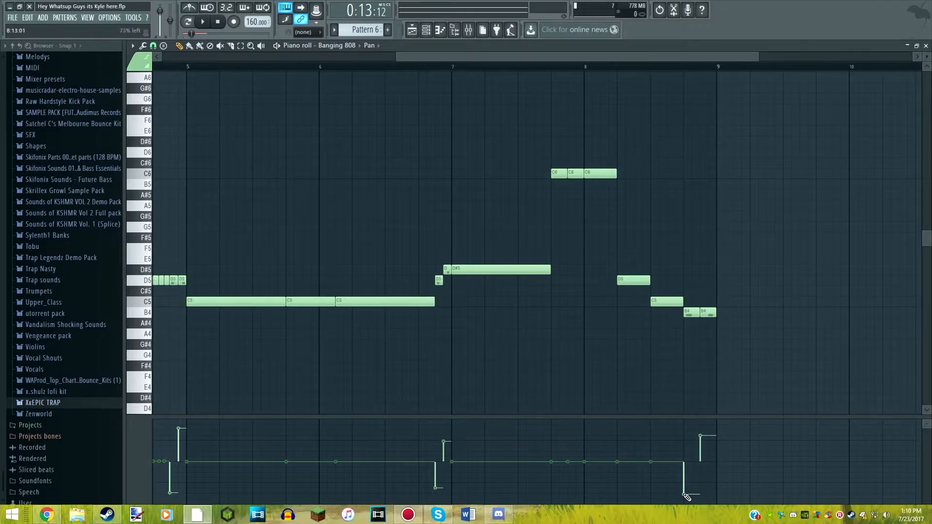
pyautogui.moveTo(432, 57); pyautogui.dragTo(194, 56)
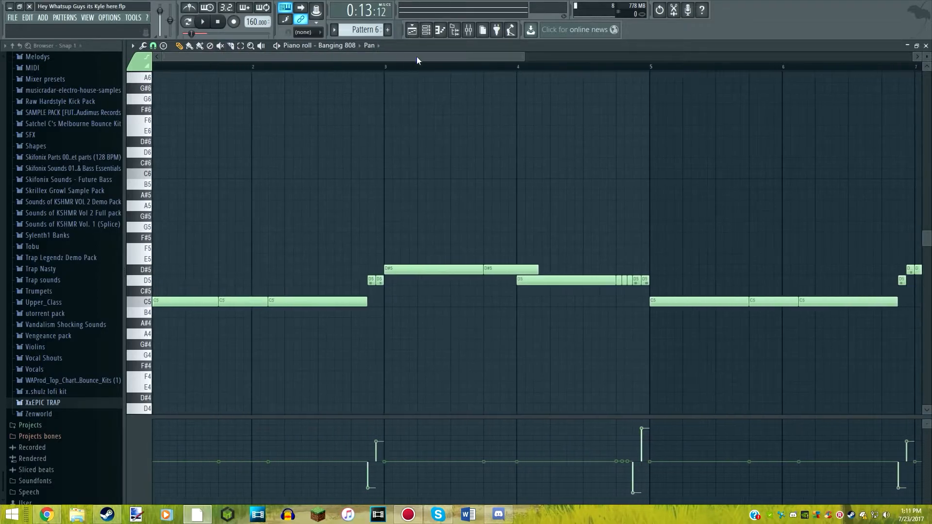
# Step: Play Pattern 6's Banging 808 bass line with the whole pattern in view
pyautogui.press('space')
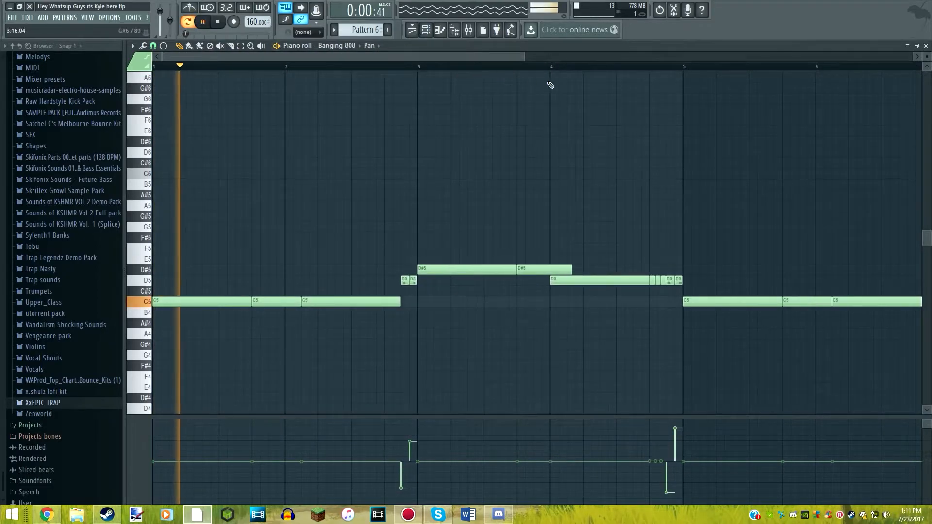
pyautogui.scroll(-2, 912, 174)
pyautogui.scroll(-1, 913, 173)
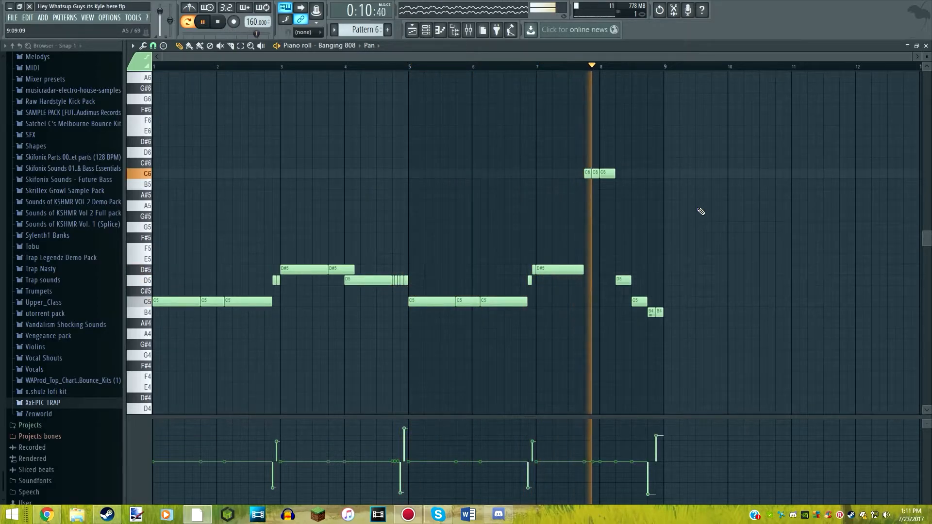
# Step: Stop the pattern playback and set the playlist's playback position to bar 9, where the bass line enters
pyautogui.press('space')
pyautogui.click(413, 31)
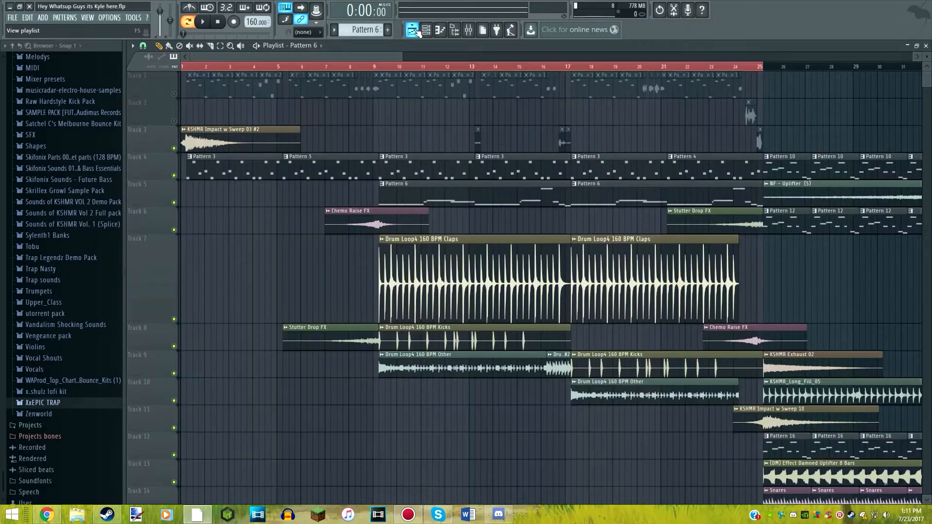
pyautogui.click(386, 67)
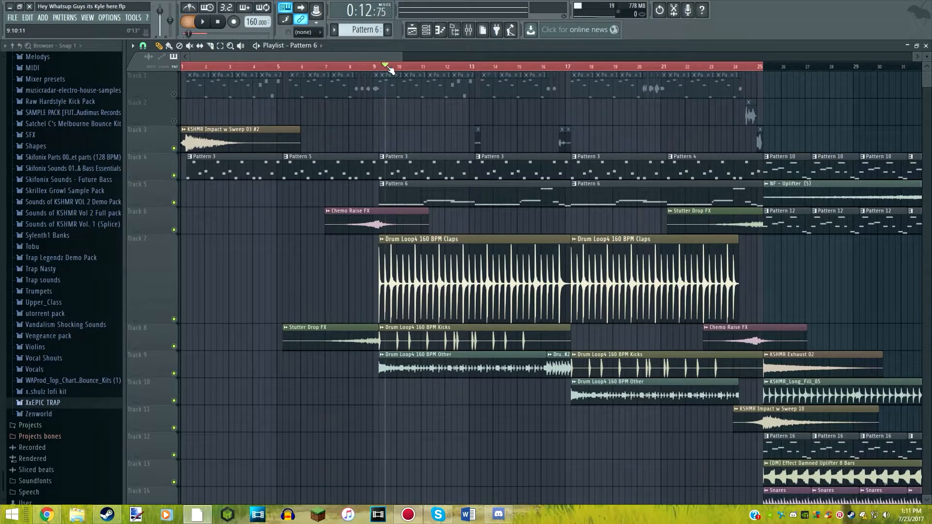
pyautogui.click(383, 69)
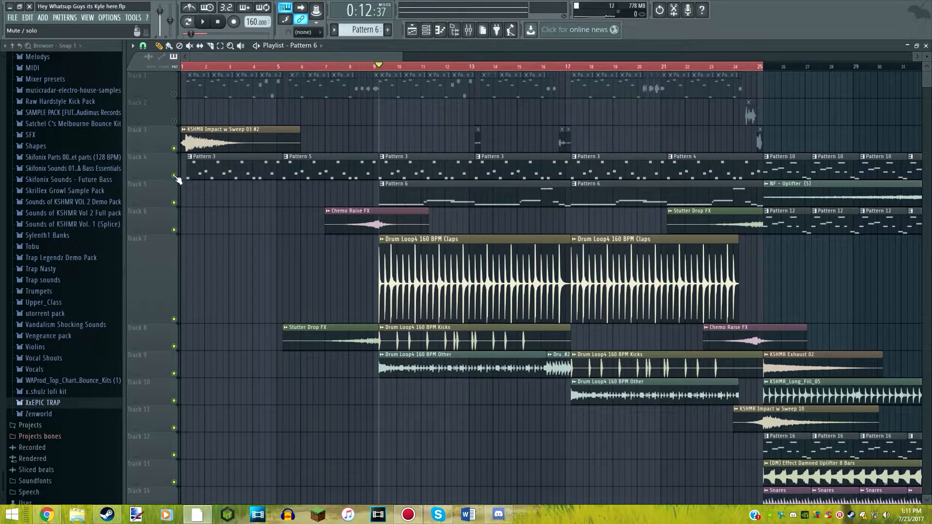
# Step: Mute Tracks 6 to 10 and play the Track 4 melody with the Track 5 bass line from bar 9
pyautogui.click(174, 230)
pyautogui.click(174, 319)
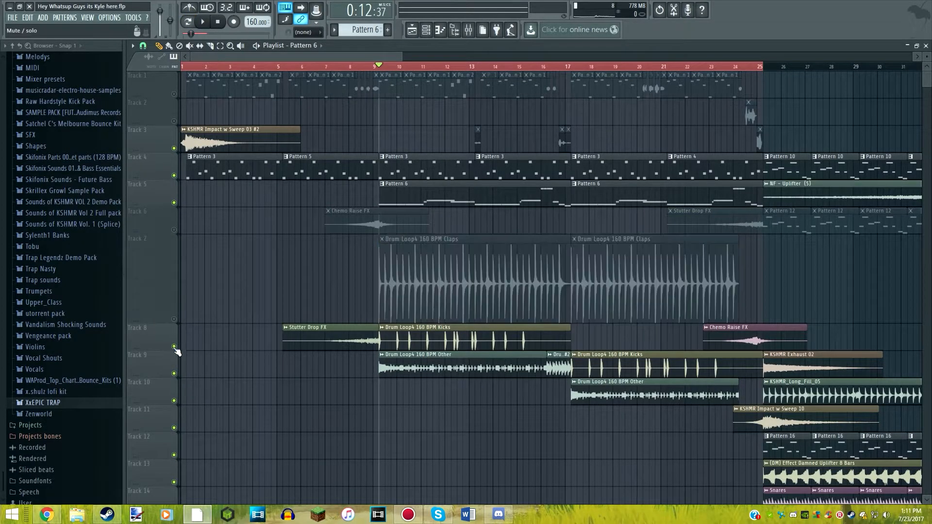
pyautogui.click(175, 347)
pyautogui.click(174, 373)
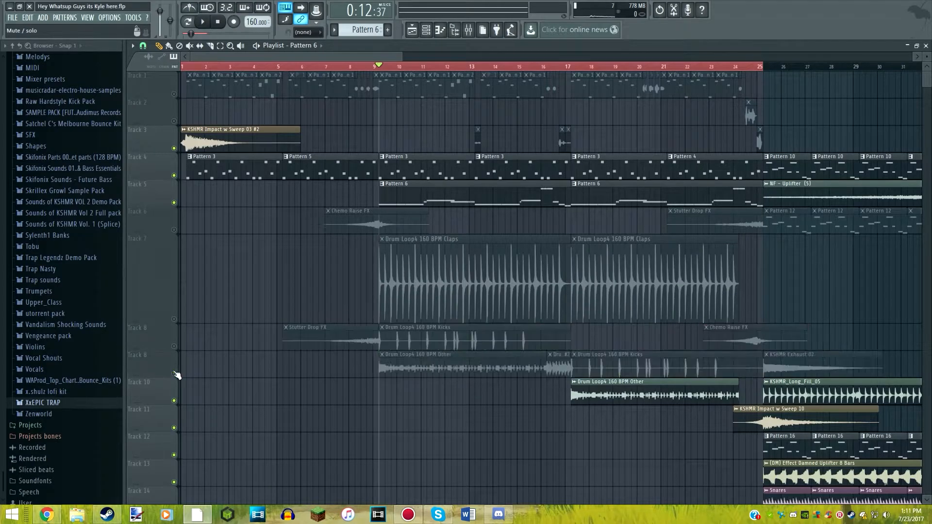
pyautogui.click(175, 401)
pyautogui.press('space')
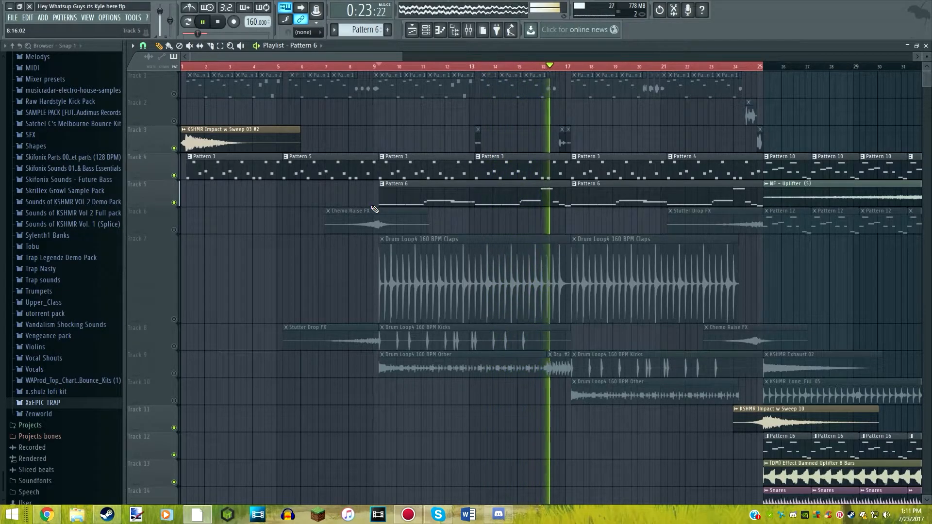
pyautogui.press('space')
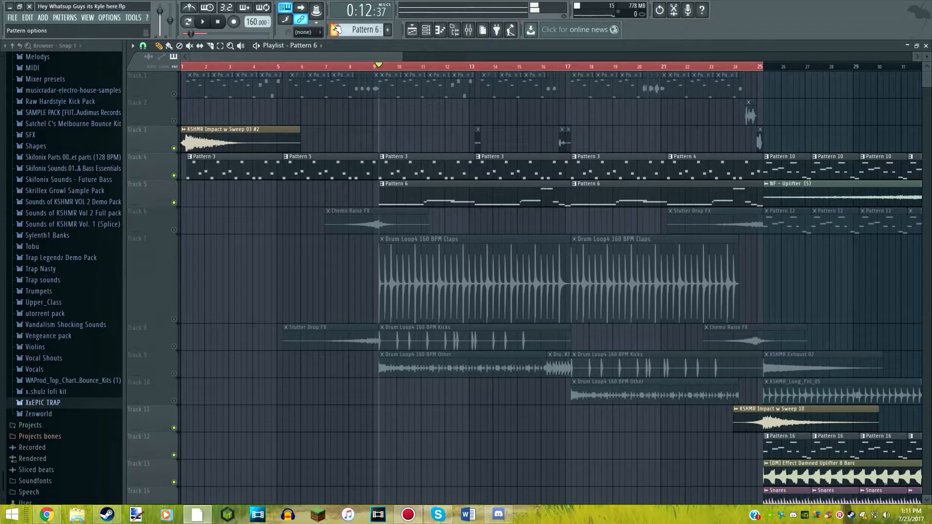
# Step: Mute Tracks 4 and 5, and unmute Tracks 7, 8 and 9 to isolate the Drum Loop4 160 BPM clips
pyautogui.scroll(-7, 316, 306)
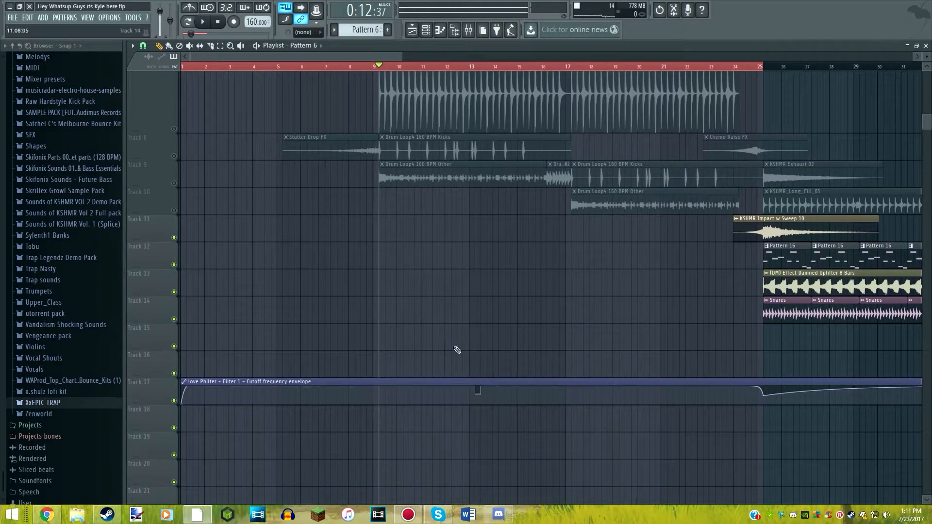
pyautogui.scroll(7, 486, 277)
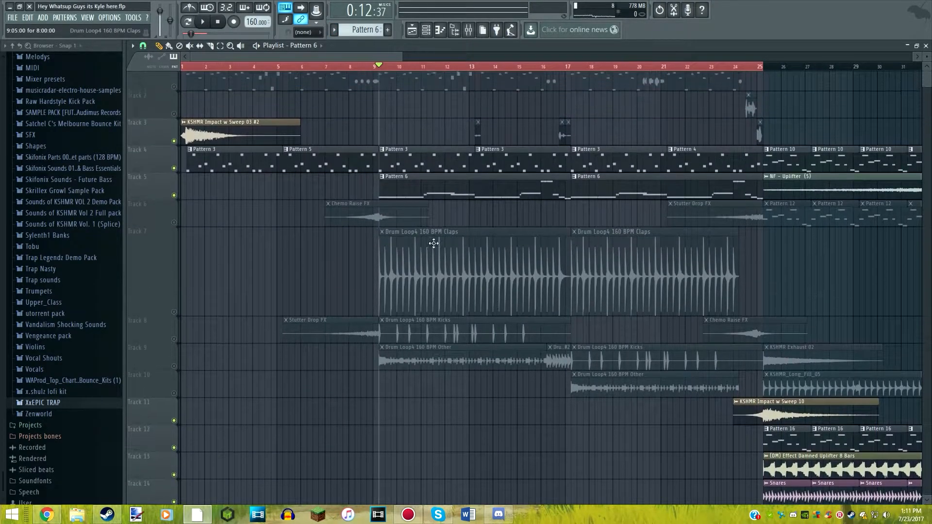
pyautogui.scroll(1, 464, 264)
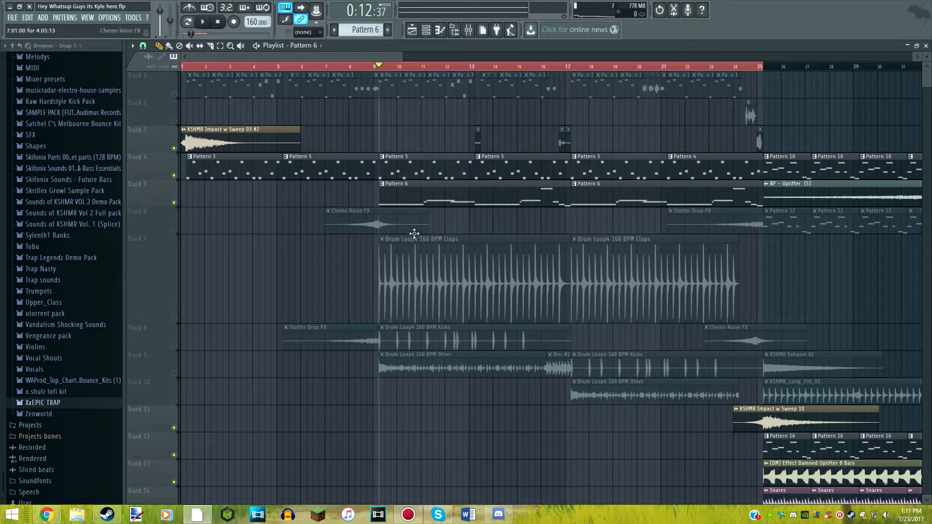
pyautogui.click(174, 202)
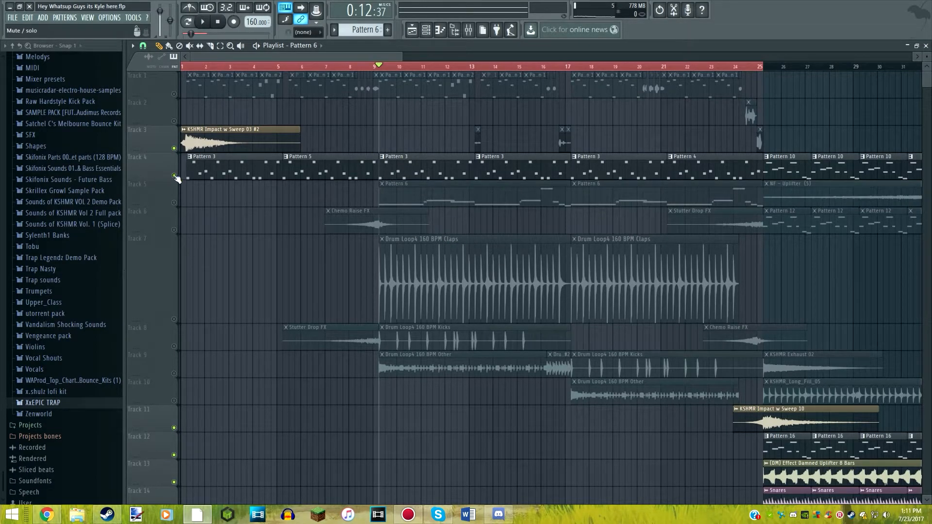
pyautogui.click(174, 176)
pyautogui.click(174, 319)
pyautogui.click(173, 347)
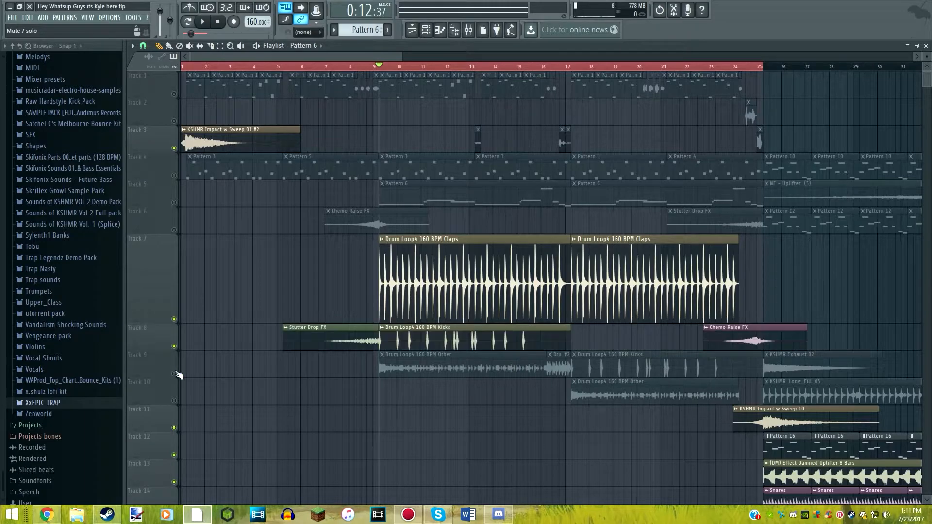
pyautogui.click(174, 374)
# Step: Play the isolated Drum Loop4 claps, kicks and other percussion from bar 9
pyautogui.scroll(-1, 448, 264)
pyautogui.scroll(-1, 449, 264)
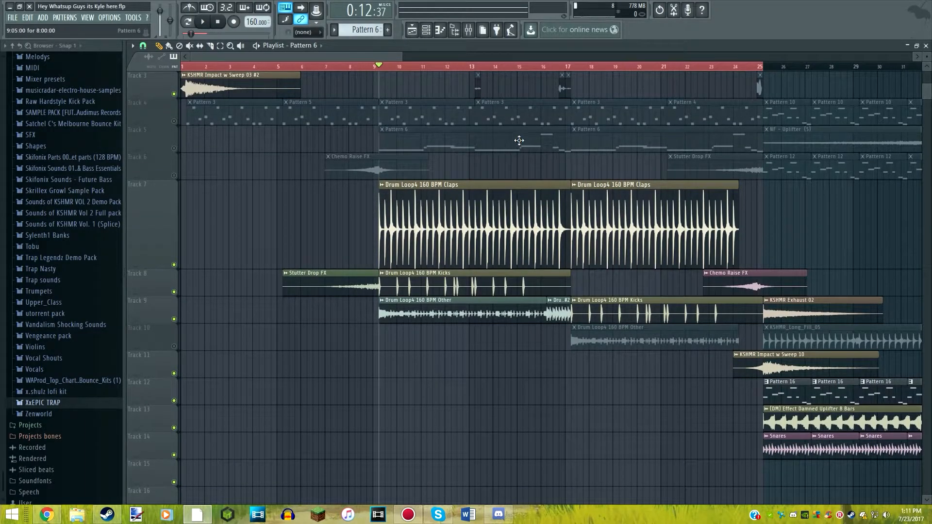
pyautogui.press('e')
pyautogui.scroll(-2, 761, 62)
pyautogui.press('space')
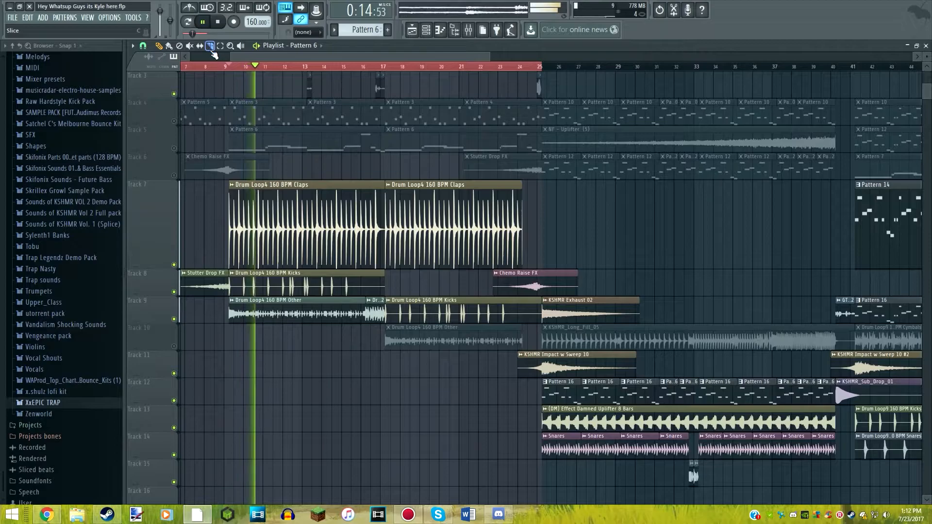
pyautogui.click(198, 49)
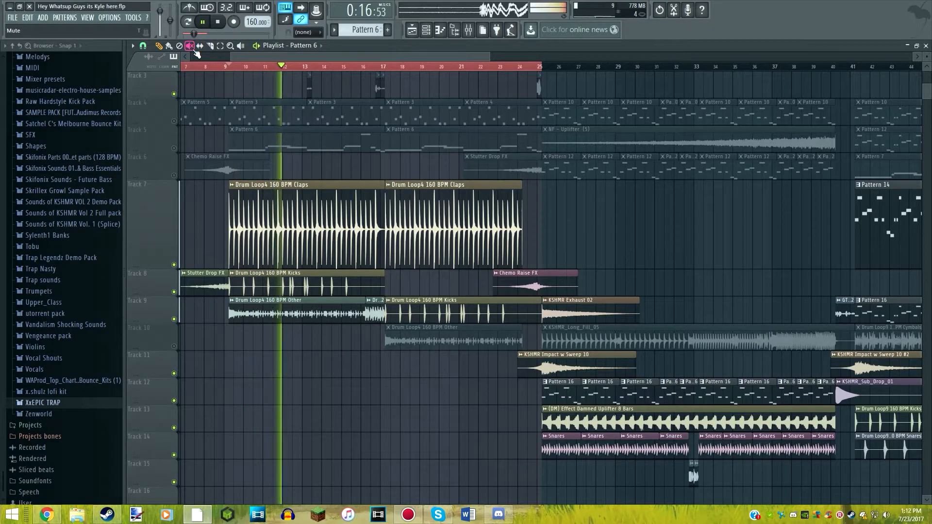
pyautogui.click(191, 48)
pyautogui.press('space')
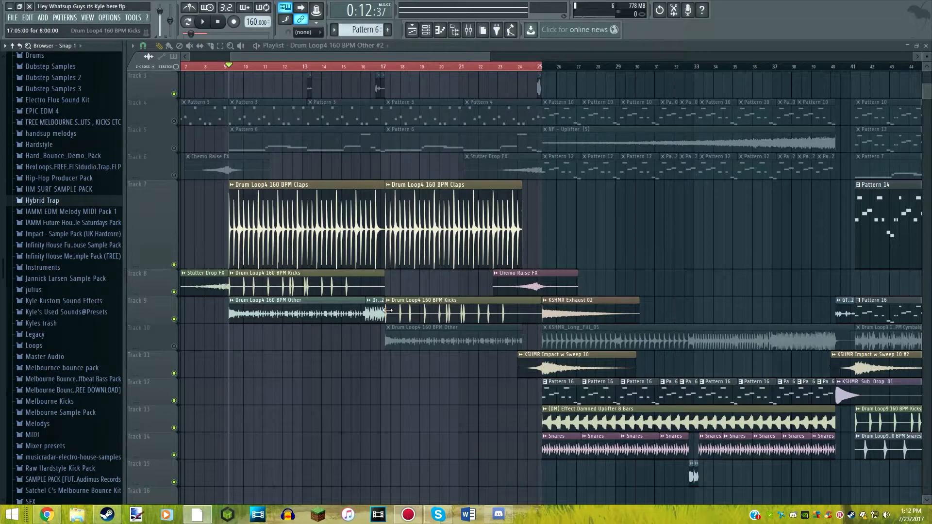
# Step: Play the drum loops from bar 16 to hear the fill leading into bar 17
pyautogui.click(361, 66)
pyautogui.press('space')
pyautogui.press('space')
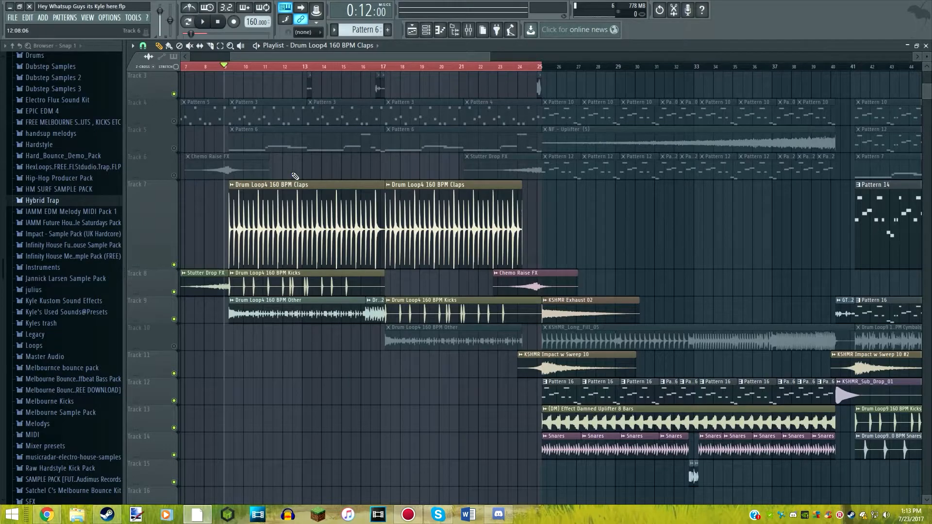
# Step: Unmute Tracks 4, 5 and 6 to bring back the melody, bass line and riser effects
pyautogui.click(174, 120)
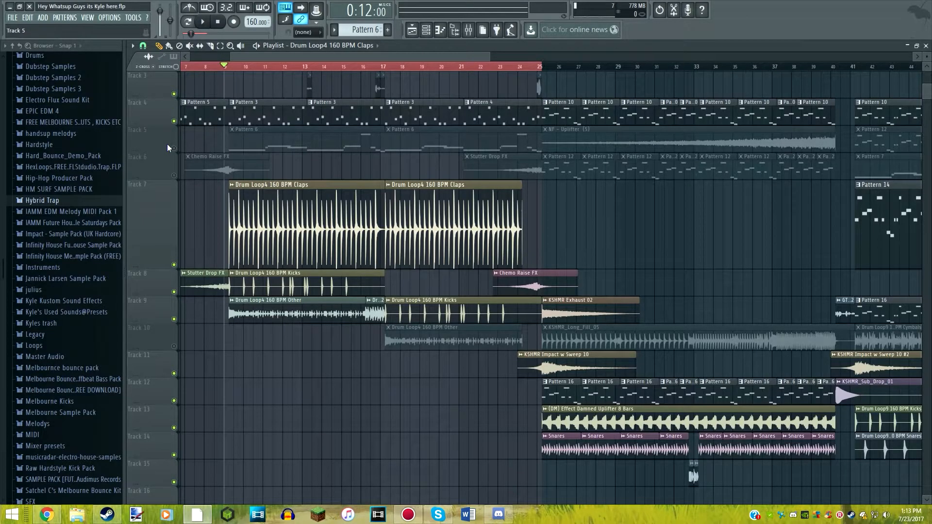
pyautogui.click(174, 148)
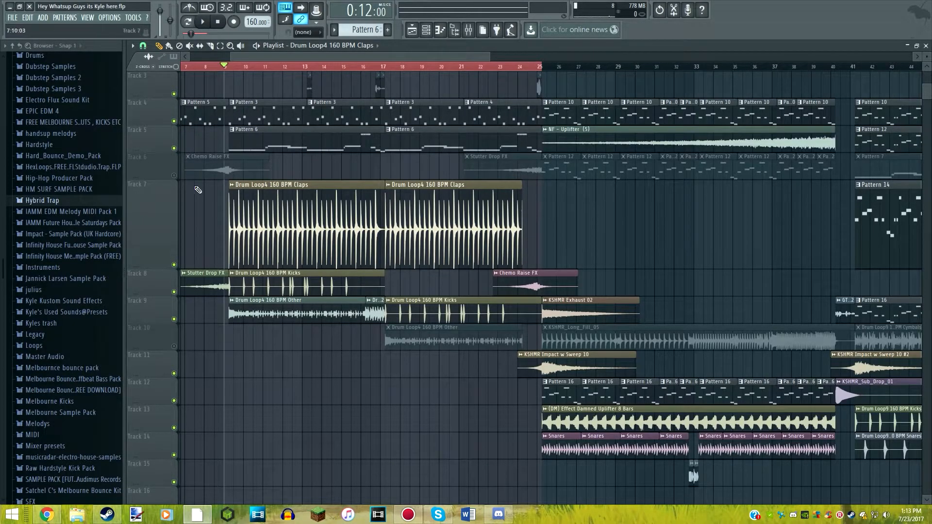
pyautogui.click(174, 175)
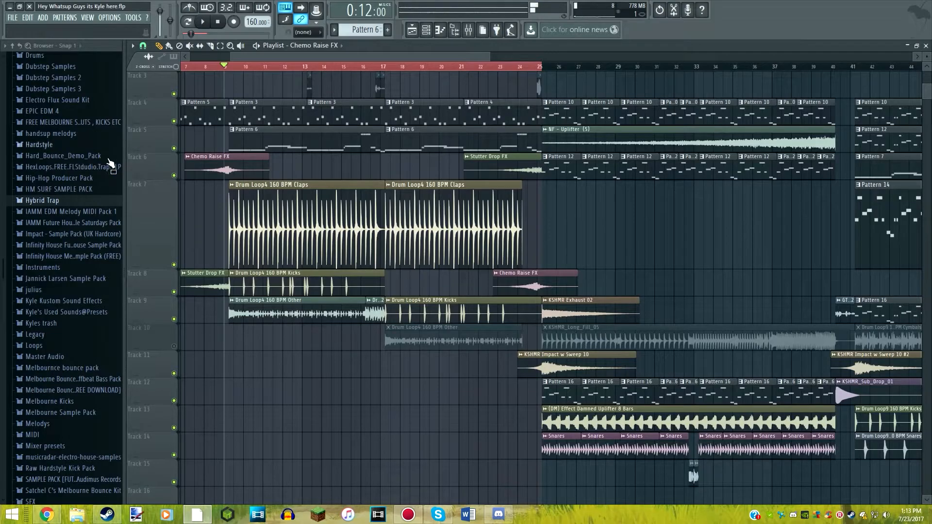
# Step: Show the sampler settings of the Stutter Drop FX clip on Track 8 and reset playback to the song start
pyautogui.doubleClick(204, 277)
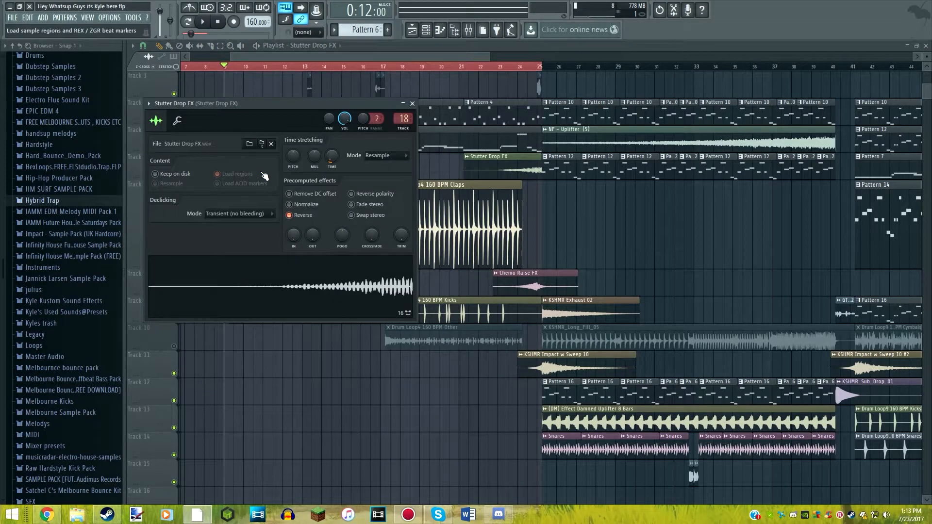
pyautogui.click(412, 103)
pyautogui.hscroll(-2, 292, 54)
pyautogui.hscroll(-2, 276, 96)
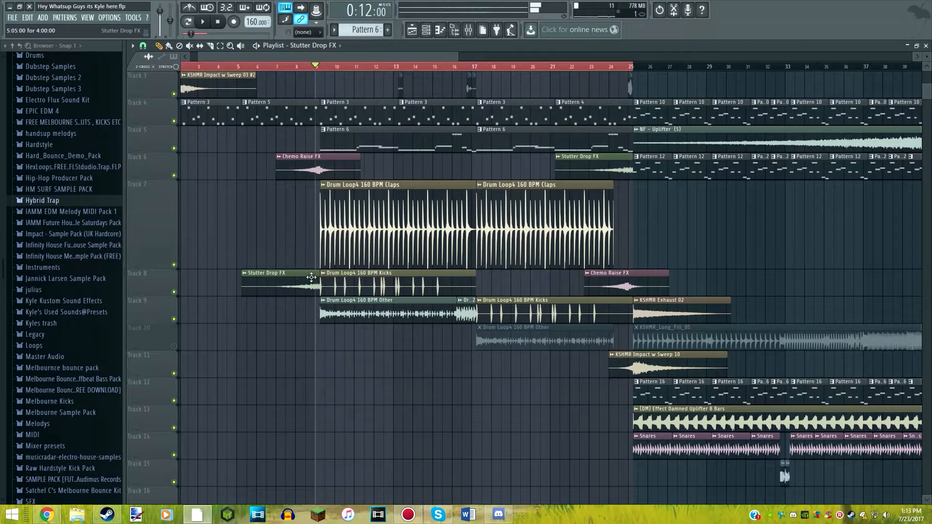
pyautogui.click(219, 28)
# Step: Examine the Love Philter cutoff frequency envelope on Track 17 and the Fruity Love Philter effect on the Master mixer track
pyautogui.scroll(-2, 392, 314)
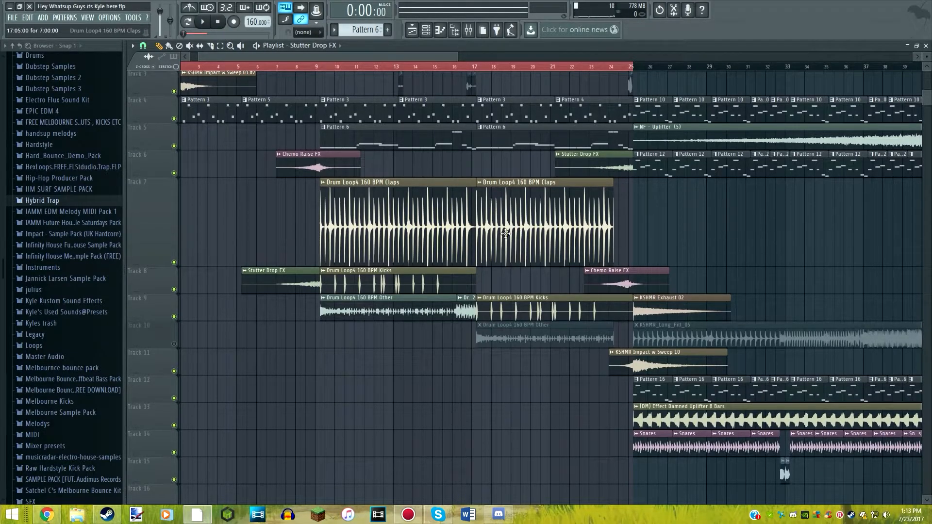
pyautogui.scroll(-5, 392, 315)
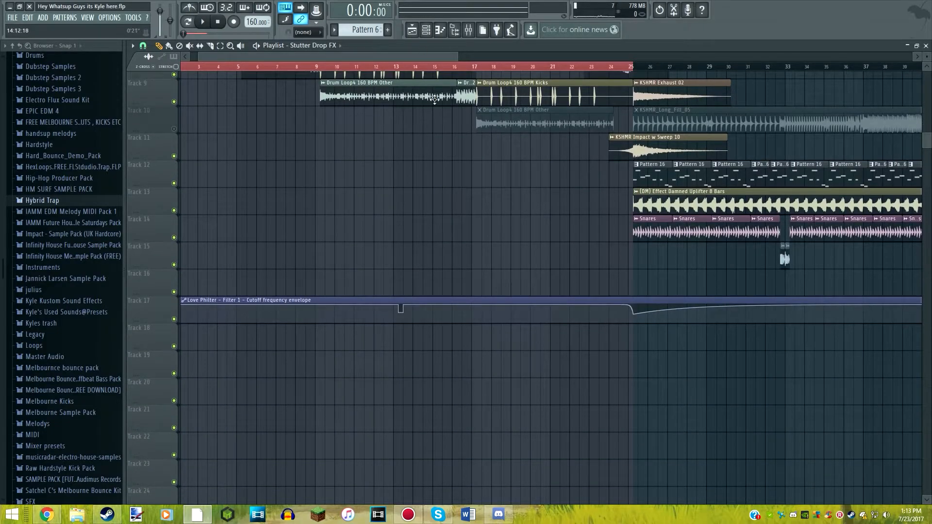
pyautogui.moveTo(336, 56); pyautogui.dragTo(315, 55)
pyautogui.press('F9')
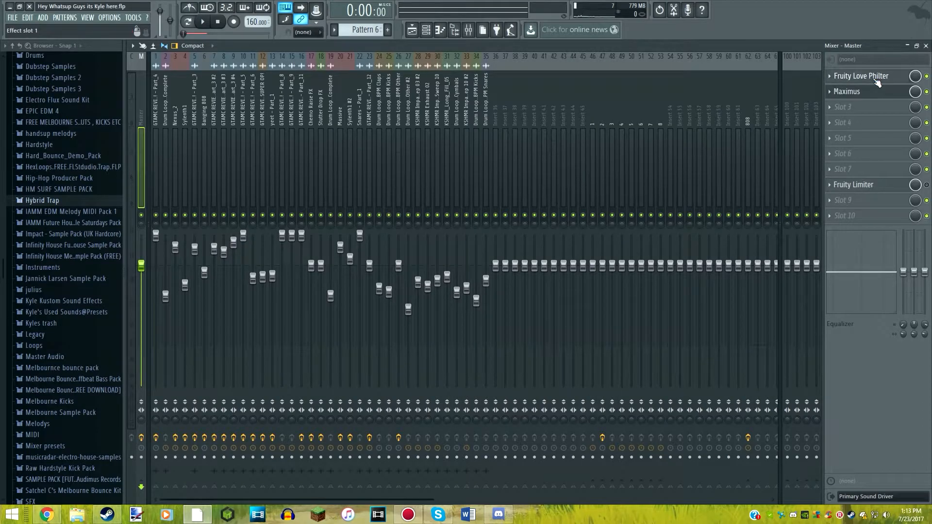
pyautogui.click(860, 75)
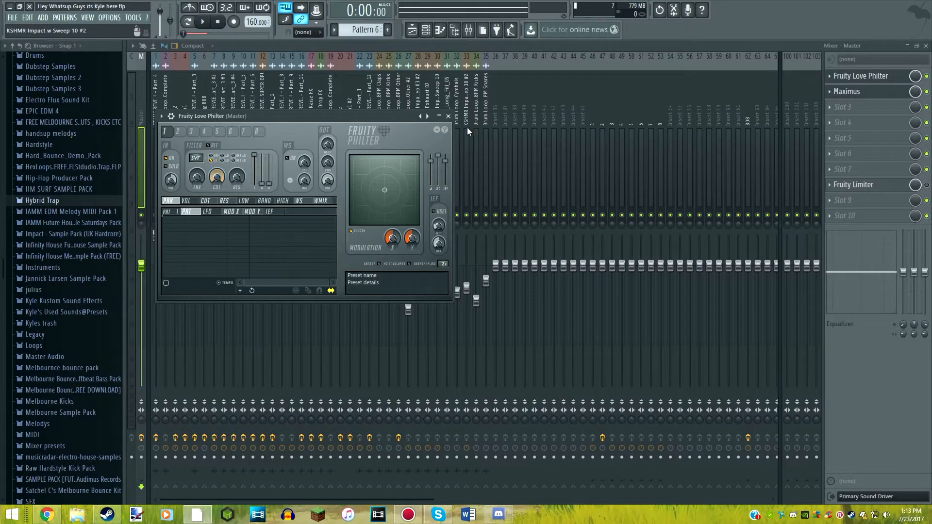
pyautogui.click(451, 115)
pyautogui.press('F5')
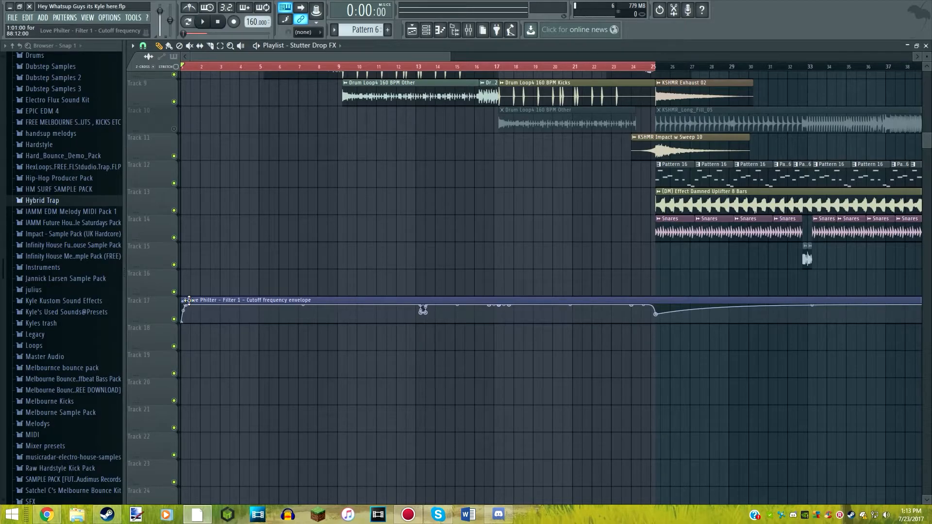
pyautogui.scroll(3, 474, 291)
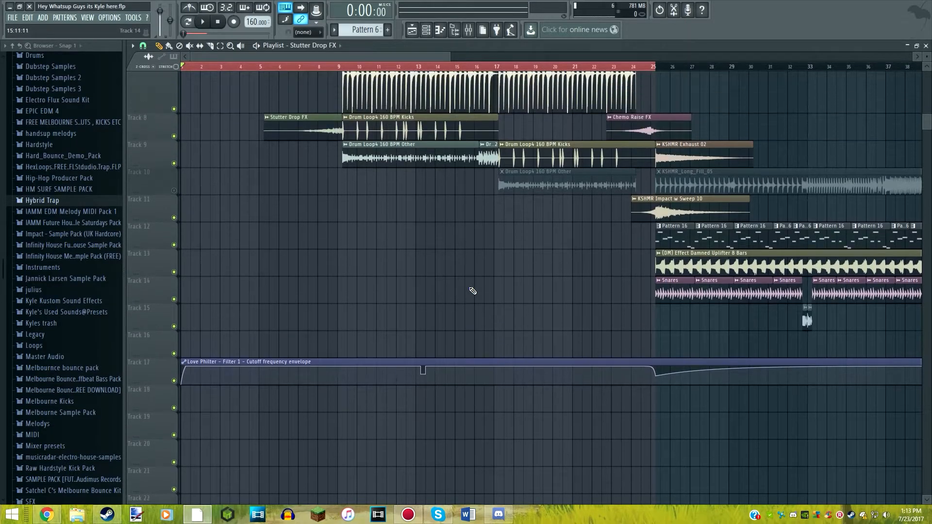
pyautogui.scroll(-3, 473, 279)
pyautogui.scroll(3, 446, 272)
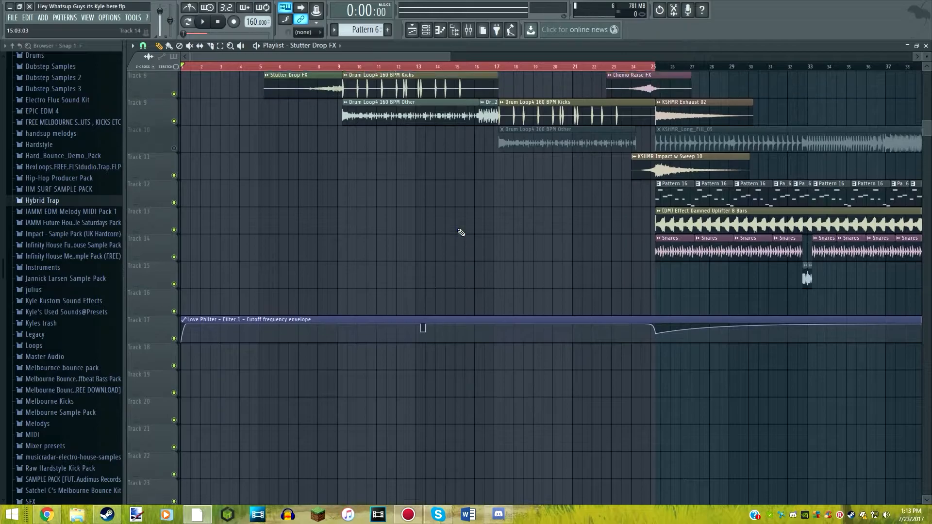
# Step: Unmute Track 10 with its Drum Loop4 160 BPM Other and KSHMR_Long_Fill_05 clips
pyautogui.scroll(8, 423, 293)
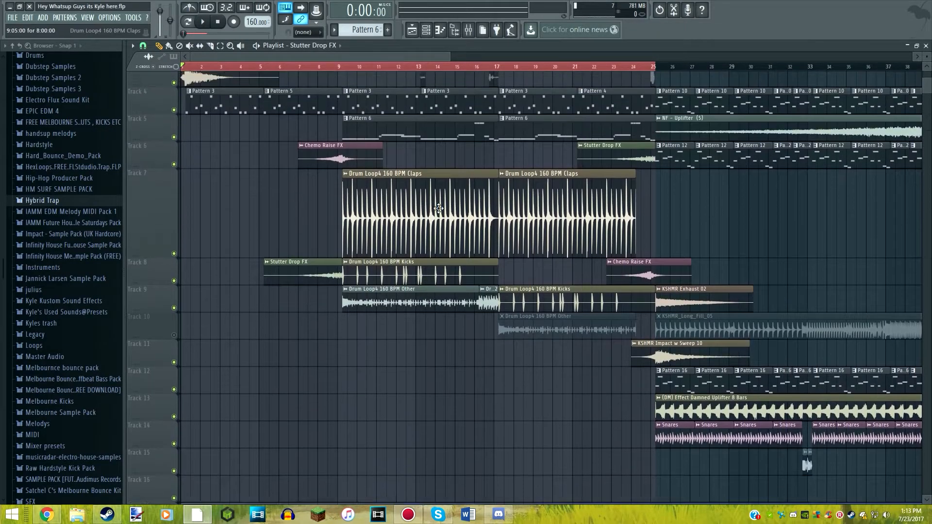
pyautogui.scroll(-6, 466, 265)
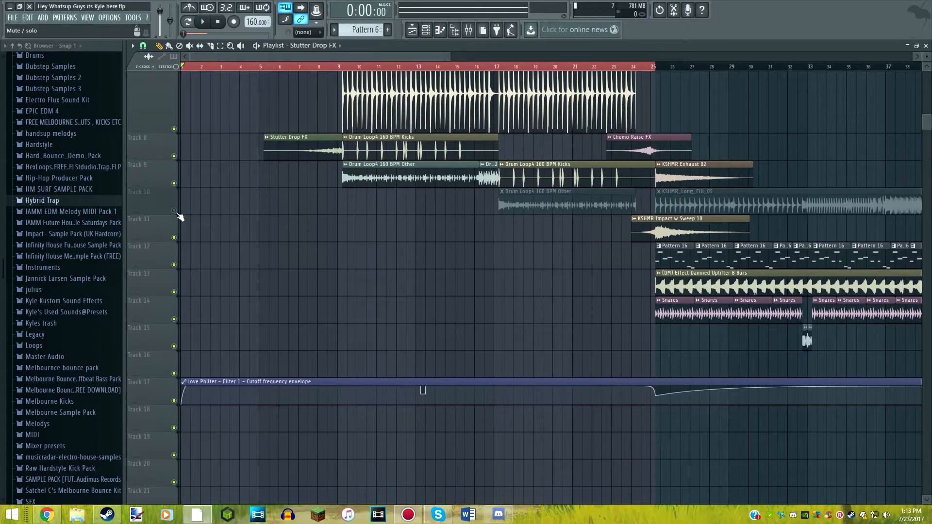
pyautogui.click(175, 210)
pyautogui.scroll(7, 478, 280)
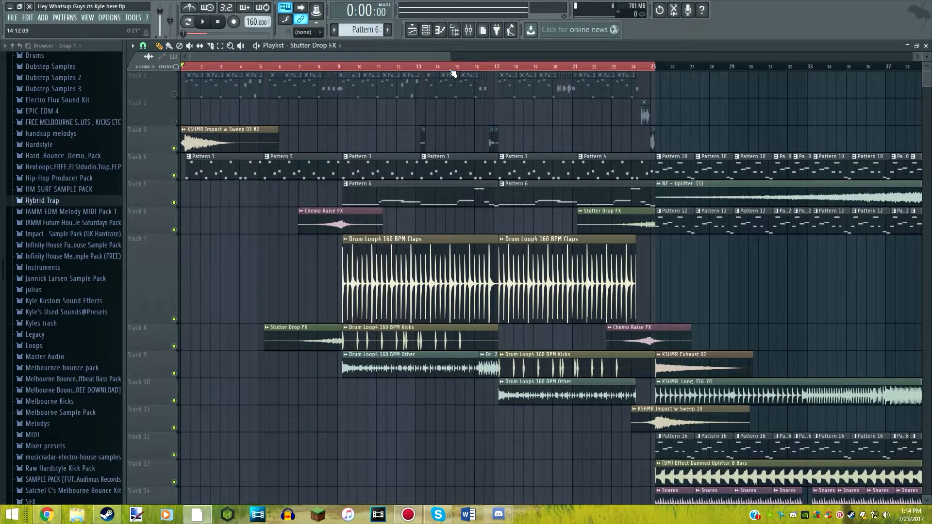
# Step: Select the KSHMR Impact w Sweep 03 #2 clip on Track 3 and set the playback position midway through bar 8
pyautogui.moveTo(450, 58); pyautogui.dragTo(418, 58)
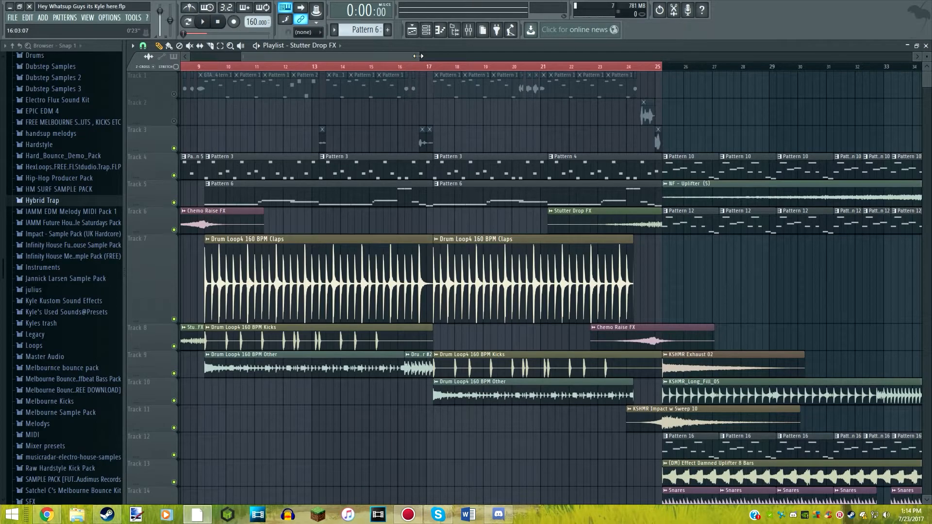
pyautogui.moveTo(414, 57); pyautogui.dragTo(358, 49)
pyautogui.click(215, 138)
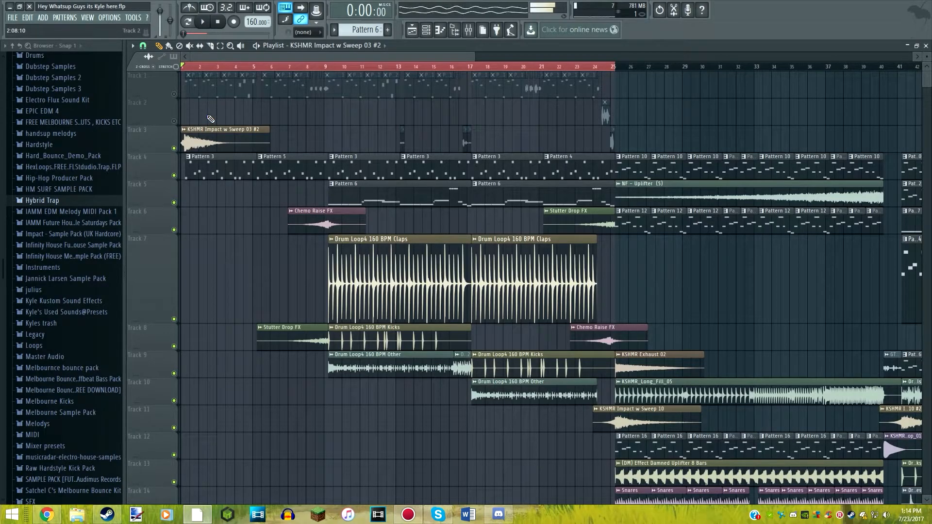
pyautogui.click(315, 66)
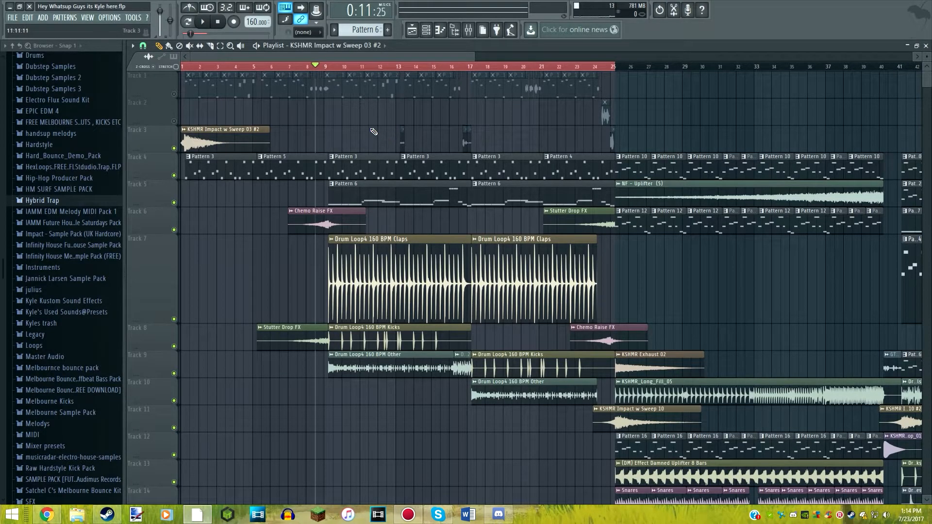
pyautogui.click(209, 148)
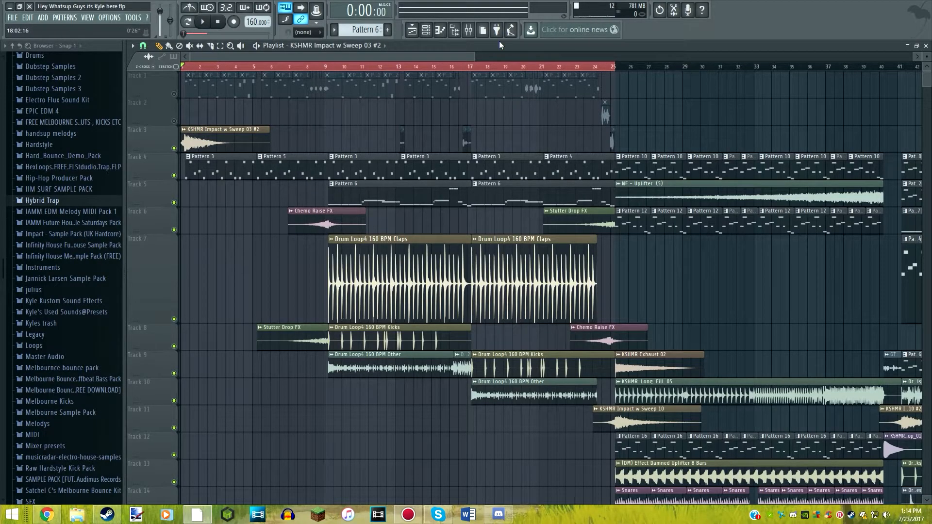
pyautogui.click(473, 30)
pyautogui.click(413, 30)
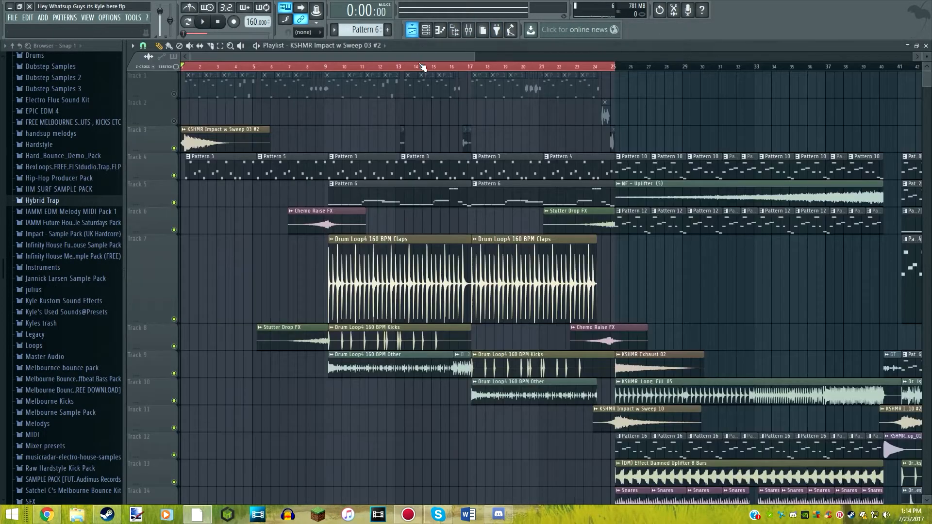
pyautogui.click(351, 66)
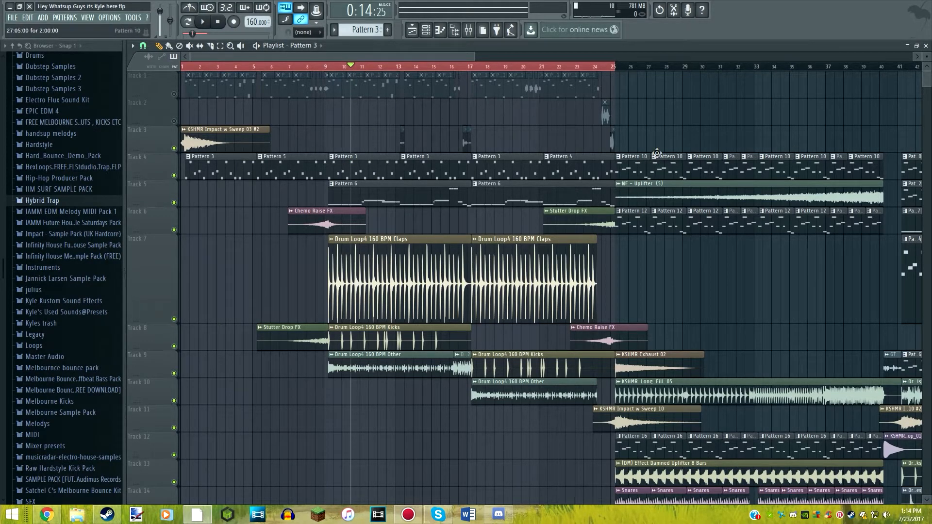
# Step: Play Pattern 3 in pattern mode and show the Fruity parametric EQ 2 on the Nexus_2 mixer track
pyautogui.click(187, 22)
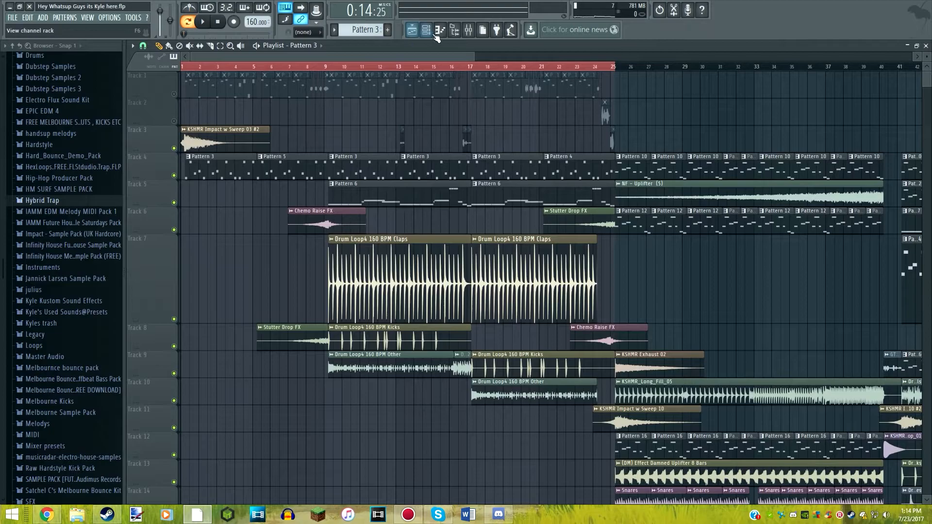
pyautogui.click(468, 30)
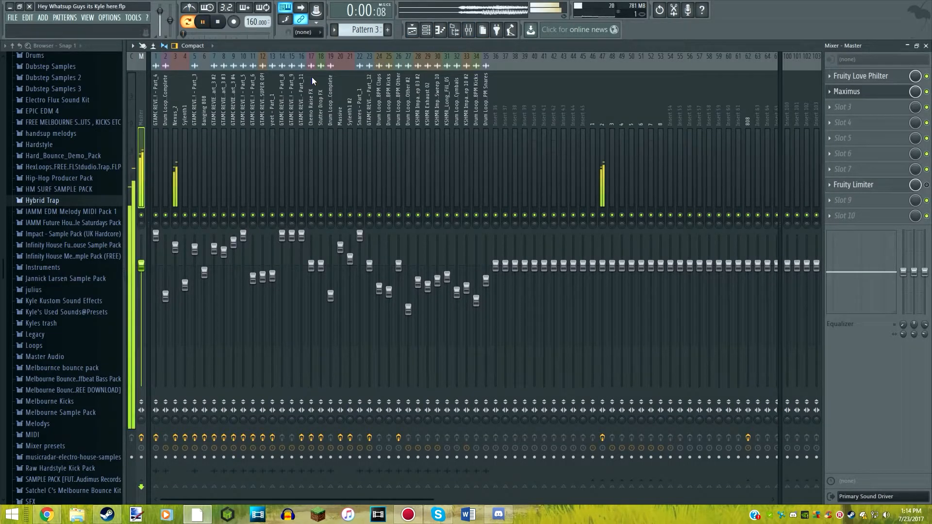
pyautogui.click(175, 160)
pyautogui.click(854, 76)
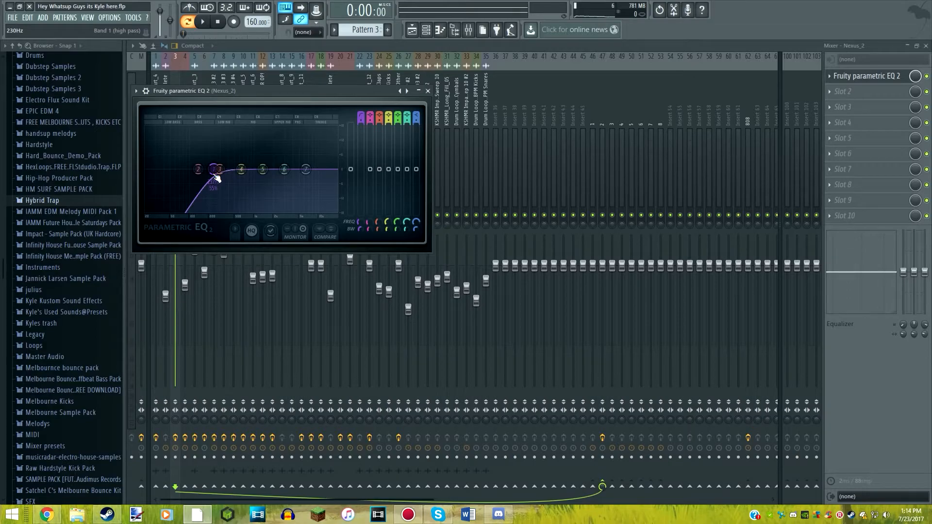
# Step: Play Pattern 6 from Track 5 and show the Fruity parametric EQ 2 on the Banging 808 mixer track
pyautogui.click(413, 30)
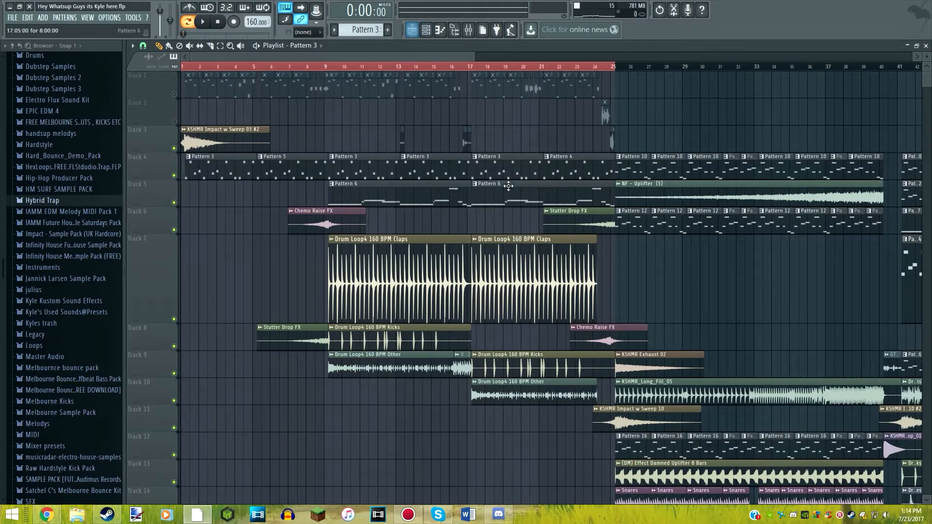
pyautogui.click(286, 156)
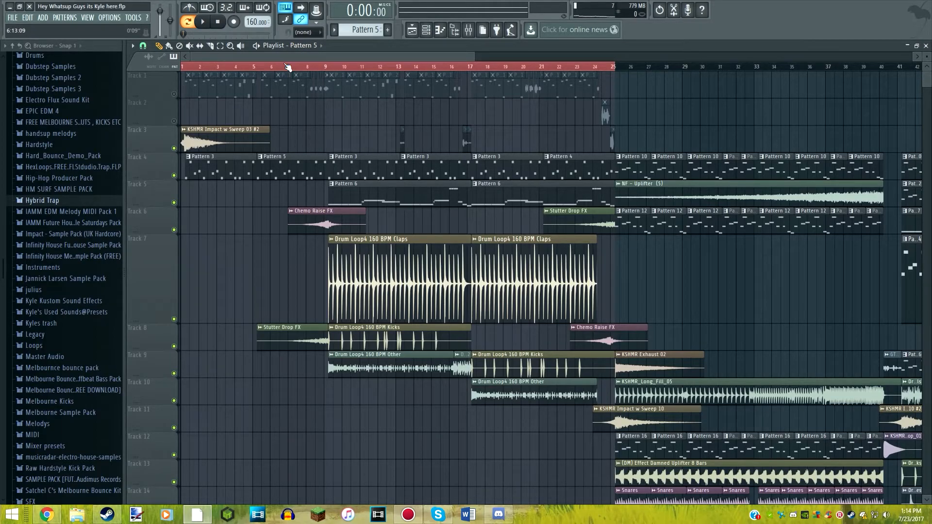
pyautogui.click(352, 189)
pyautogui.click(359, 66)
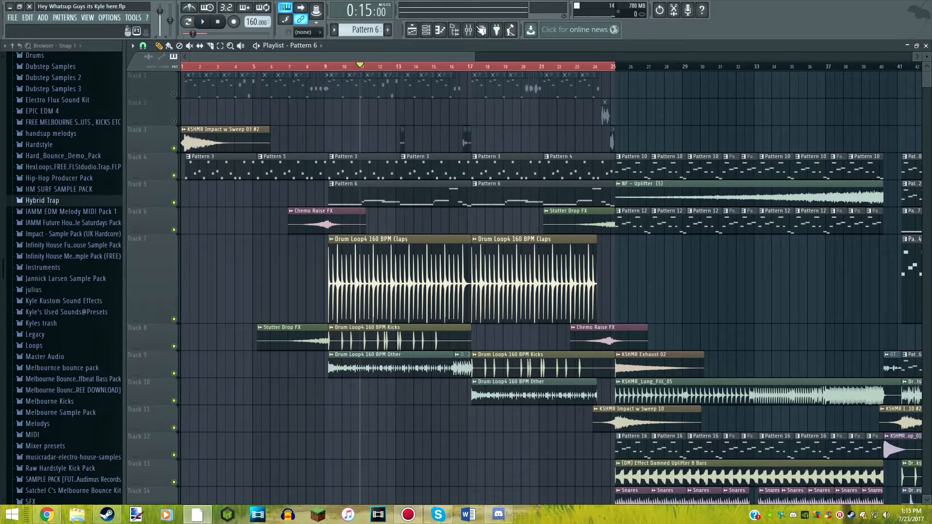
pyautogui.click(468, 30)
pyautogui.press('space')
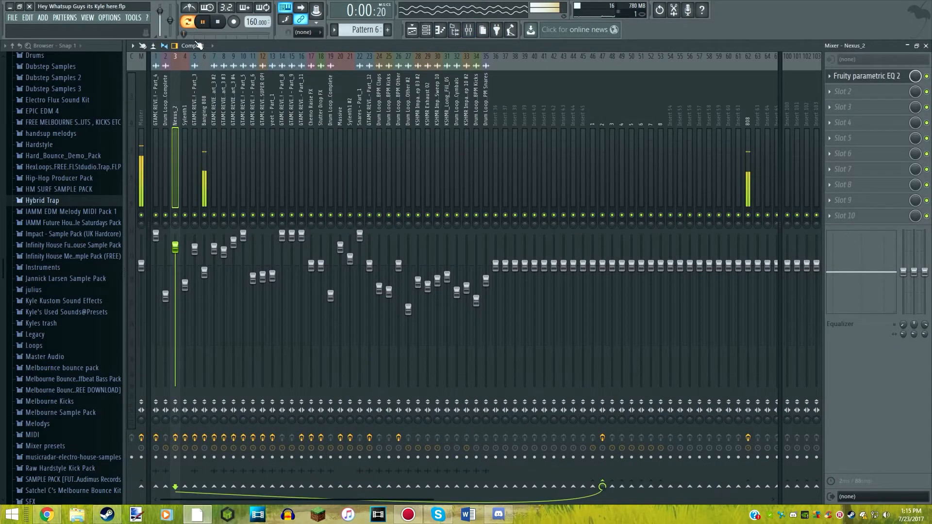
pyautogui.press('space')
pyautogui.click(205, 175)
pyautogui.click(895, 76)
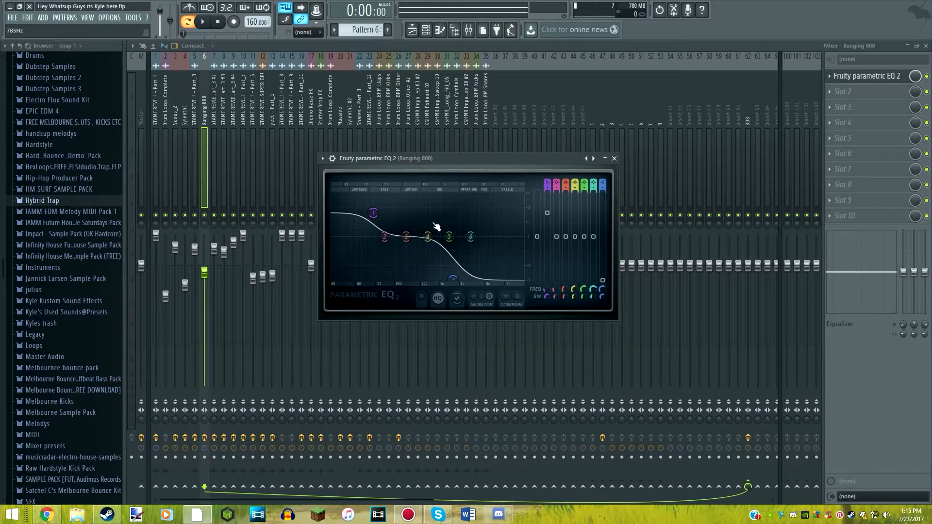
# Step: Examine the mixer's numbered send tracks 2, 3 and 4, ending on track 2 with its stack of Fruity Limiters
pyautogui.press('F5')
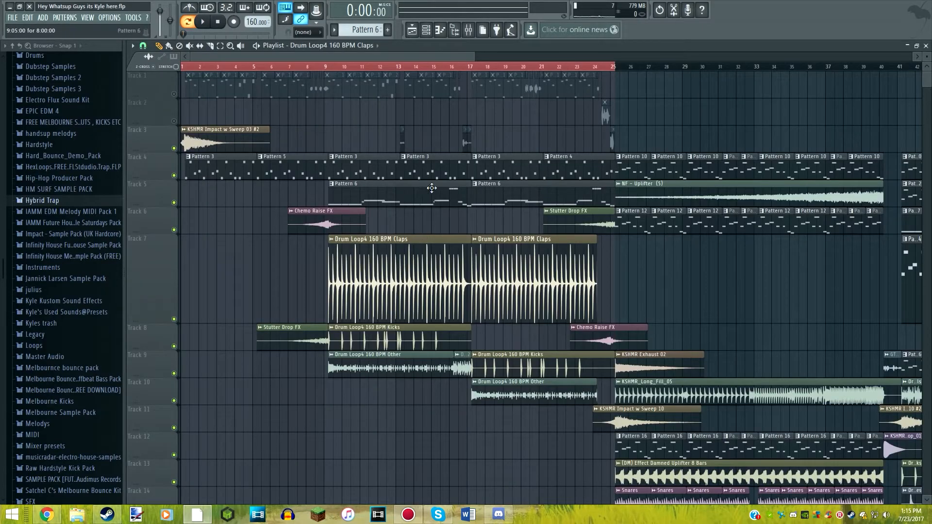
pyautogui.click(469, 32)
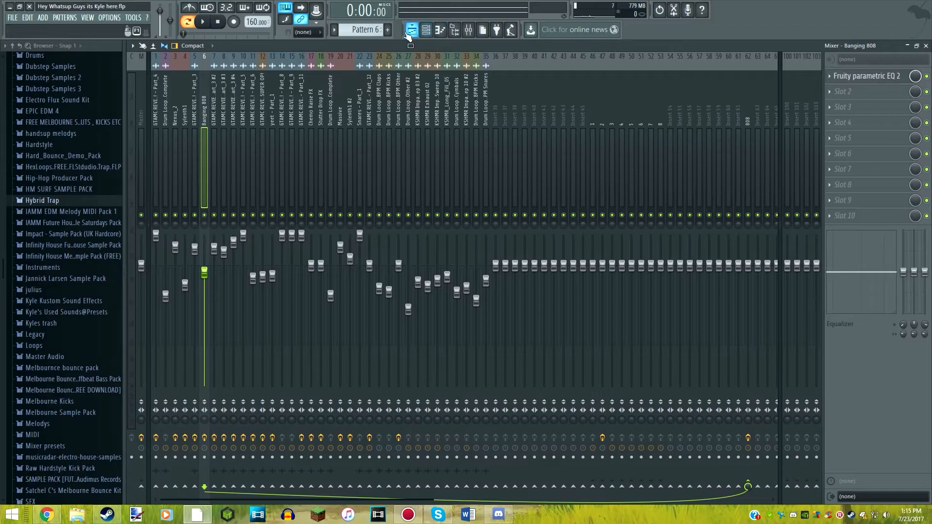
pyautogui.click(594, 108)
pyautogui.click(602, 111)
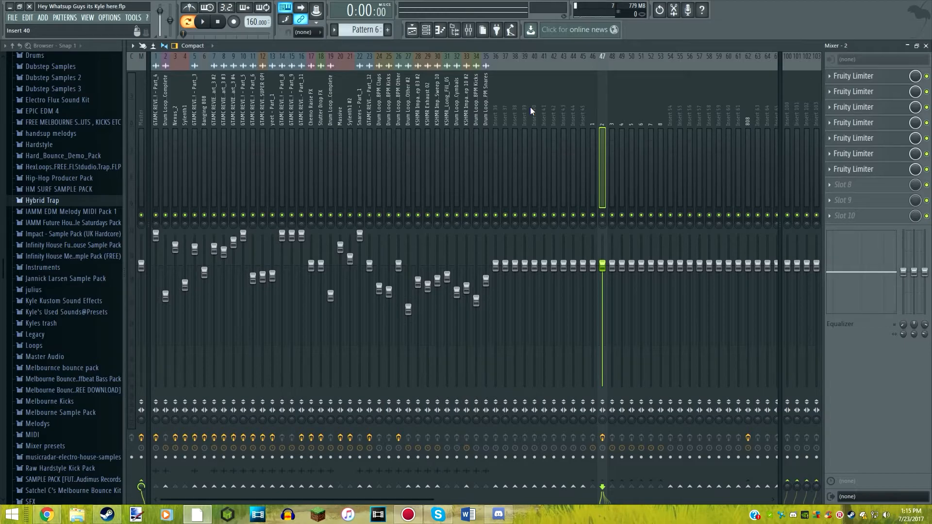
pyautogui.click(622, 112)
pyautogui.click(612, 109)
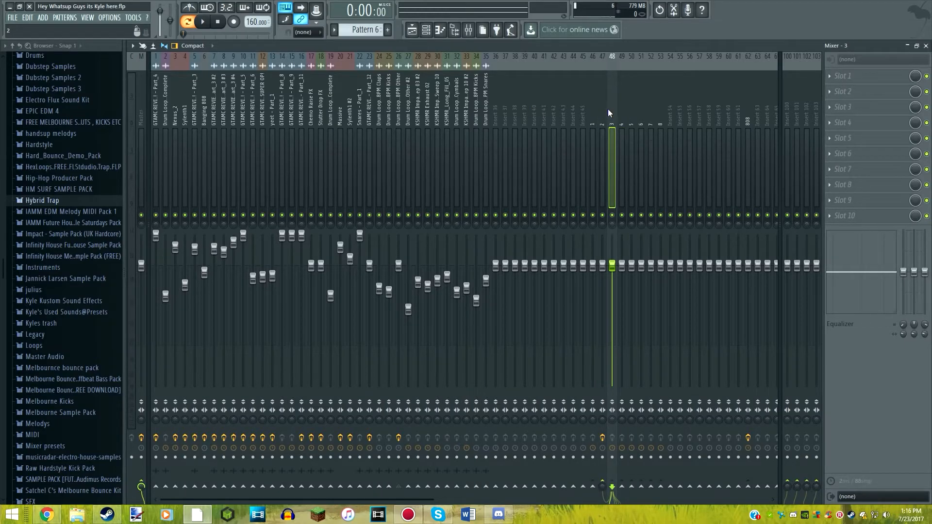
pyautogui.click(604, 109)
# Step: Play Pattern 3 from the playlist and show the Nexus_2 mixer track's routing to send track 2
pyautogui.click(439, 31)
pyautogui.click(426, 30)
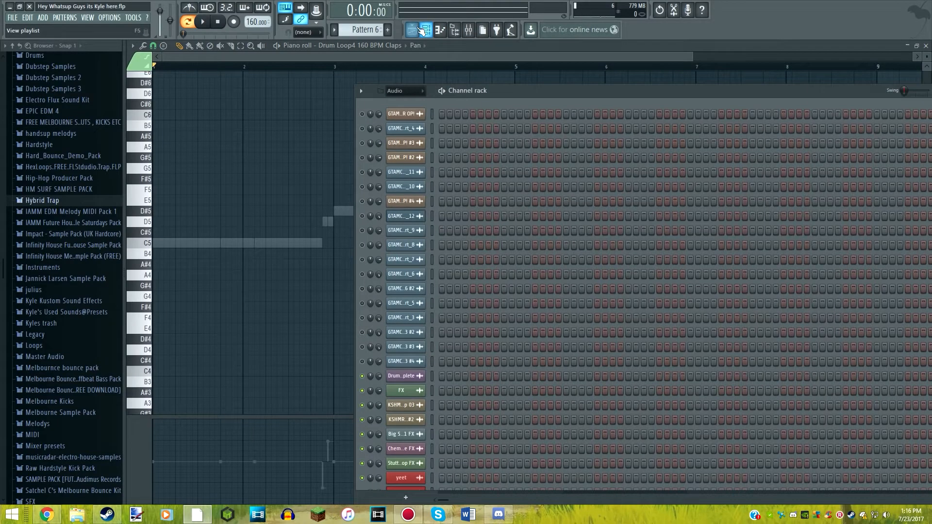
pyautogui.click(413, 30)
pyautogui.click(337, 158)
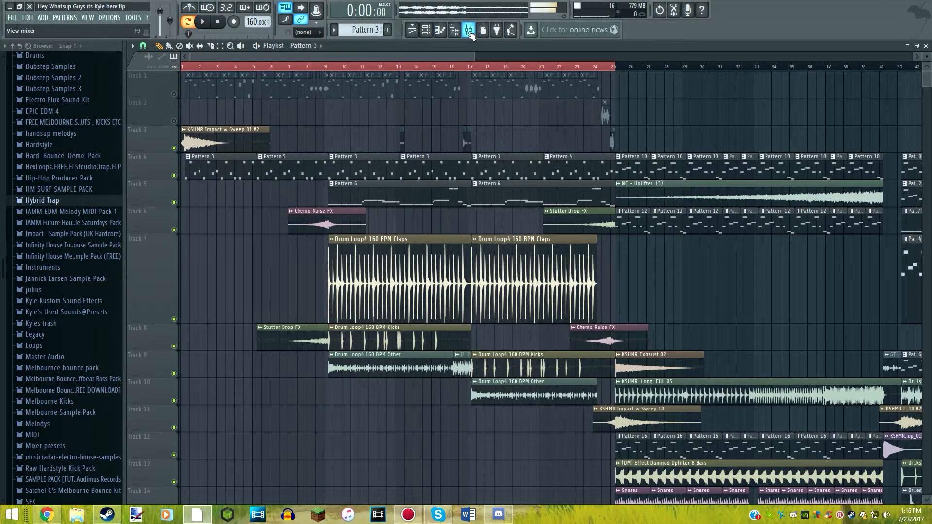
pyautogui.press('F9')
pyautogui.click(172, 138)
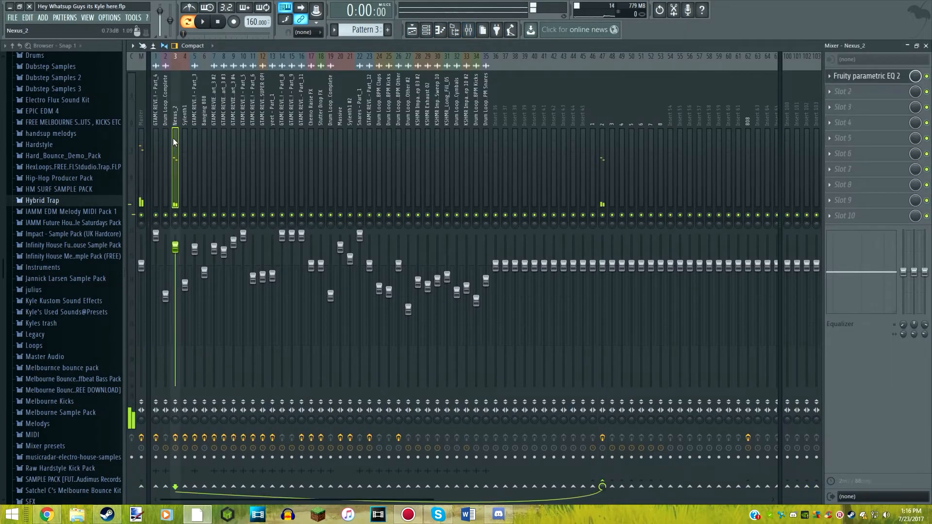
pyautogui.click(602, 131)
# Step: Show the Drum Loop4 160 BPM Kicks mixer track and its routing to send track 4
pyautogui.press('F5')
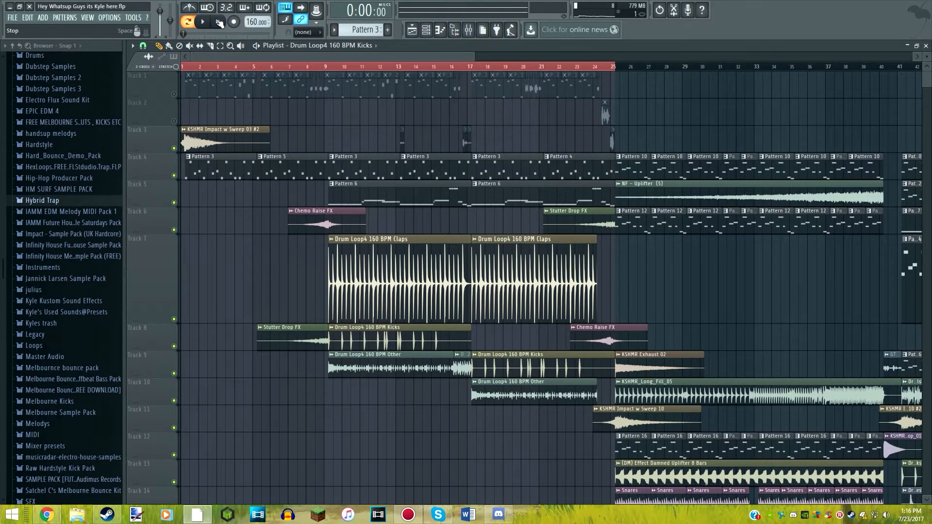
pyautogui.click(479, 33)
pyautogui.click(476, 32)
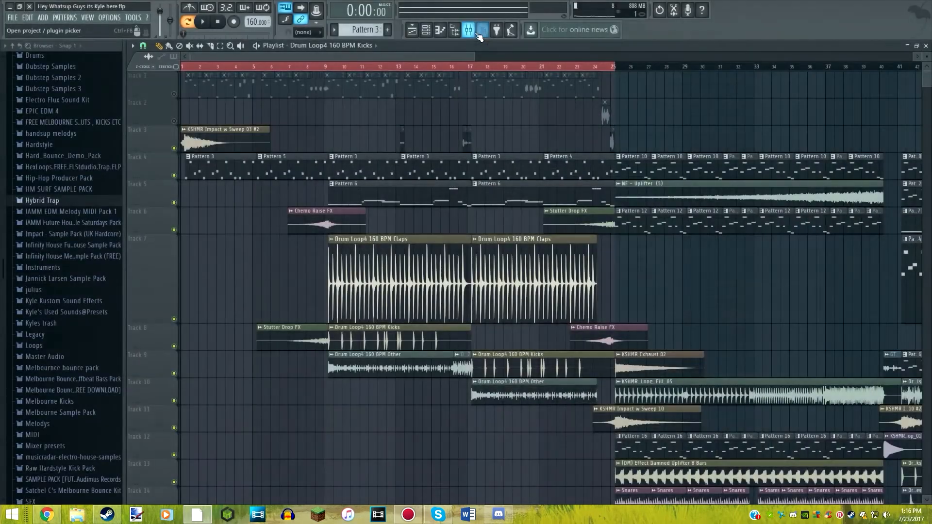
pyautogui.click(471, 32)
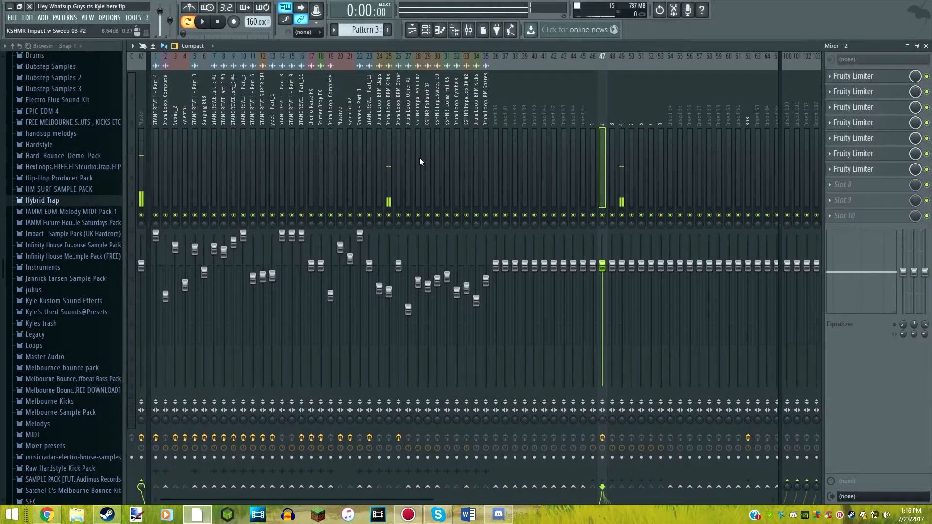
pyautogui.click(389, 150)
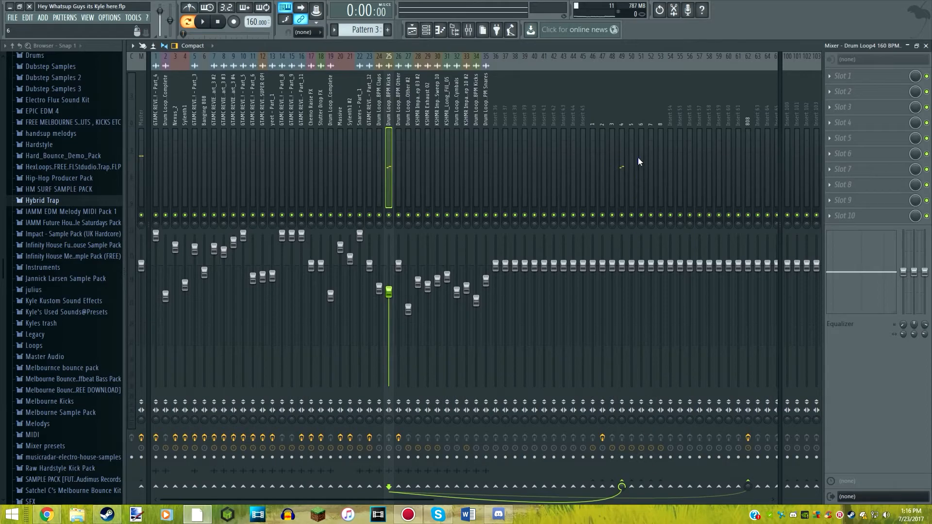
pyautogui.click(617, 144)
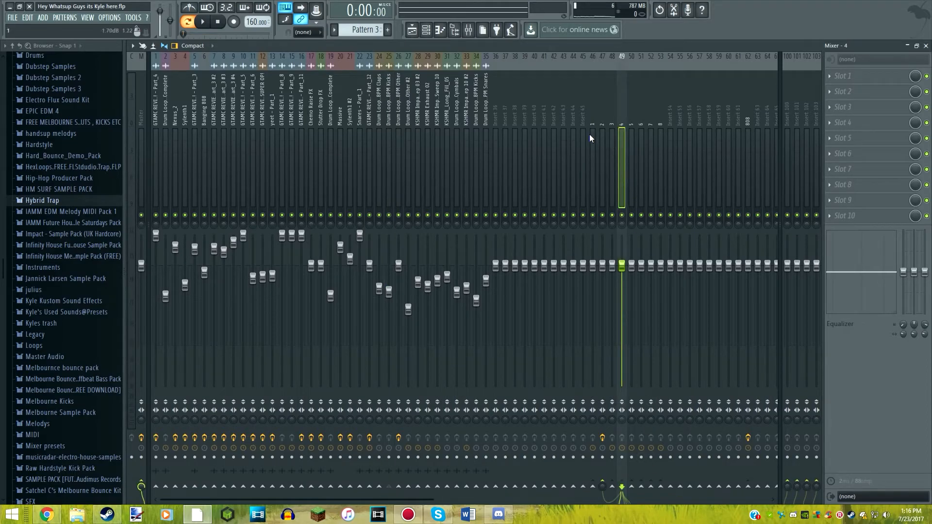
# Step: Examine the first Fruity Limiter on send track 2, including its sidechain source list and compressor settings, and close it
pyautogui.click(601, 130)
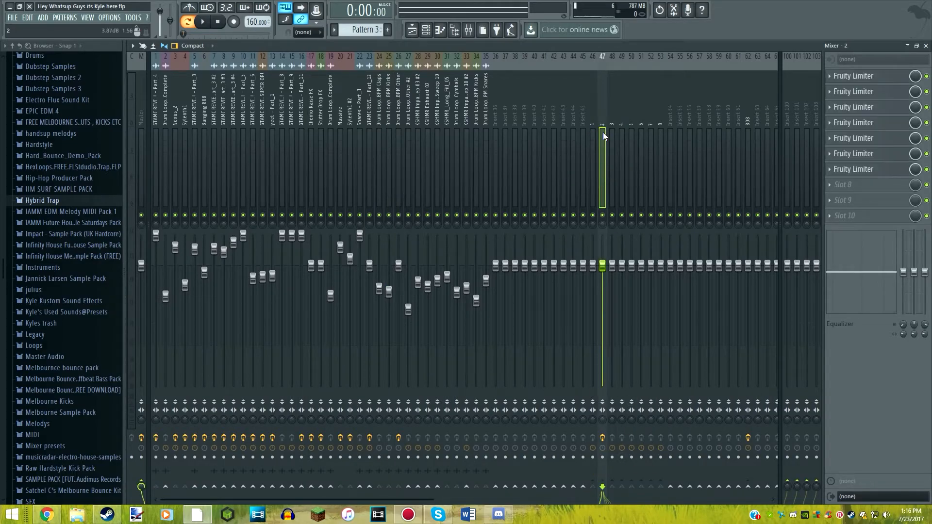
pyautogui.click(862, 82)
pyautogui.moveTo(304, 91); pyautogui.dragTo(530, 88)
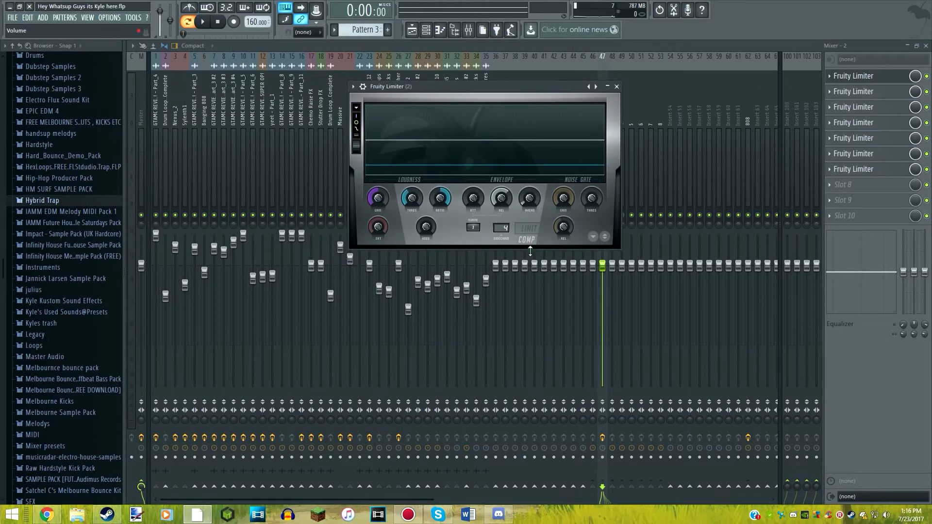
pyautogui.click(503, 228)
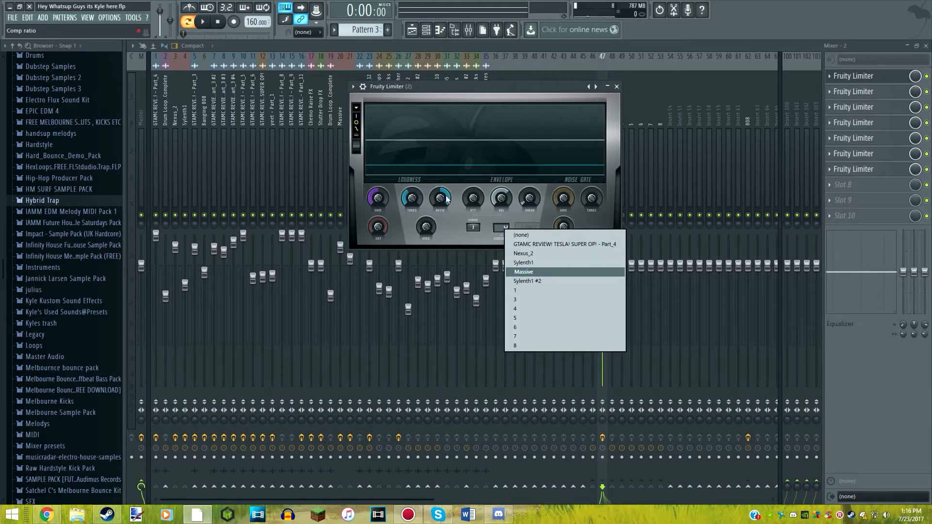
pyautogui.click(481, 84)
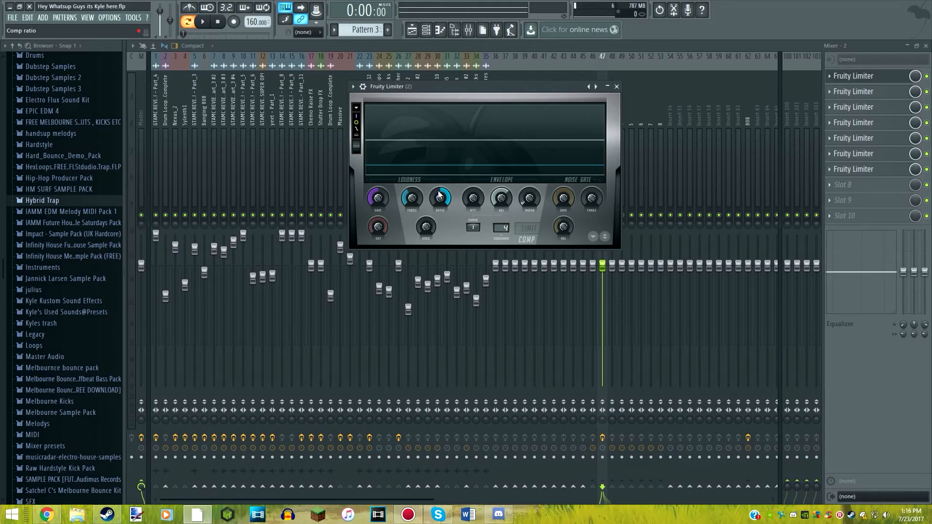
pyautogui.click(616, 86)
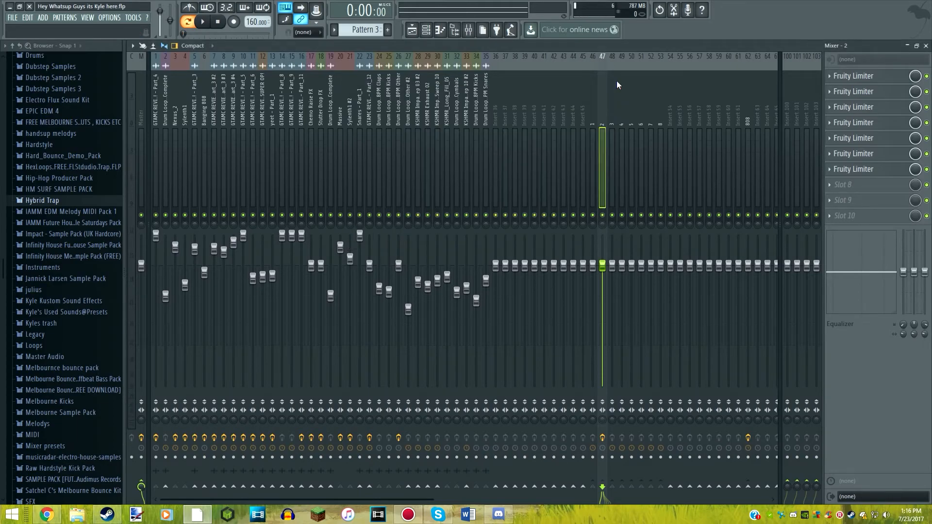
pyautogui.click(412, 30)
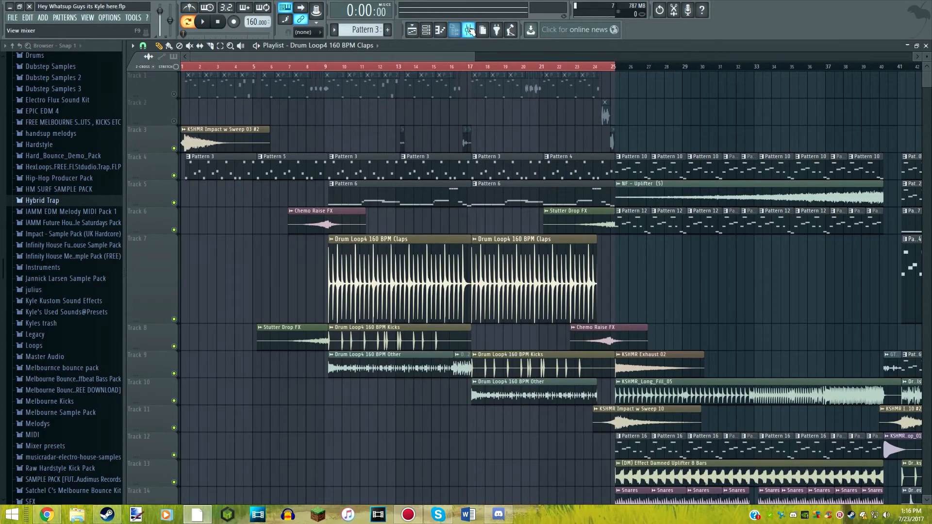
pyautogui.click(470, 34)
pyautogui.click(410, 30)
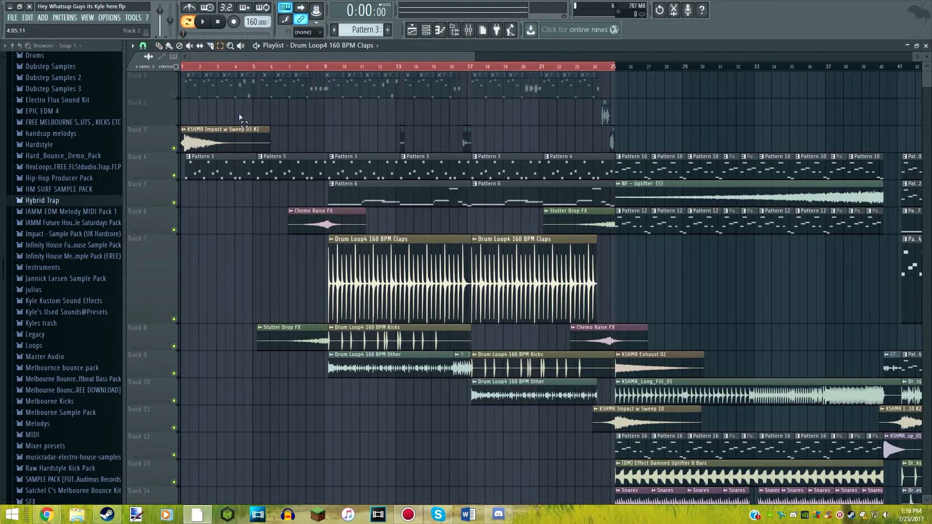
# Step: Unmute the GTAMC audio channels in the channel rack, from the first one down to Part_7
pyautogui.moveTo(472, 56); pyautogui.dragTo(677, 56)
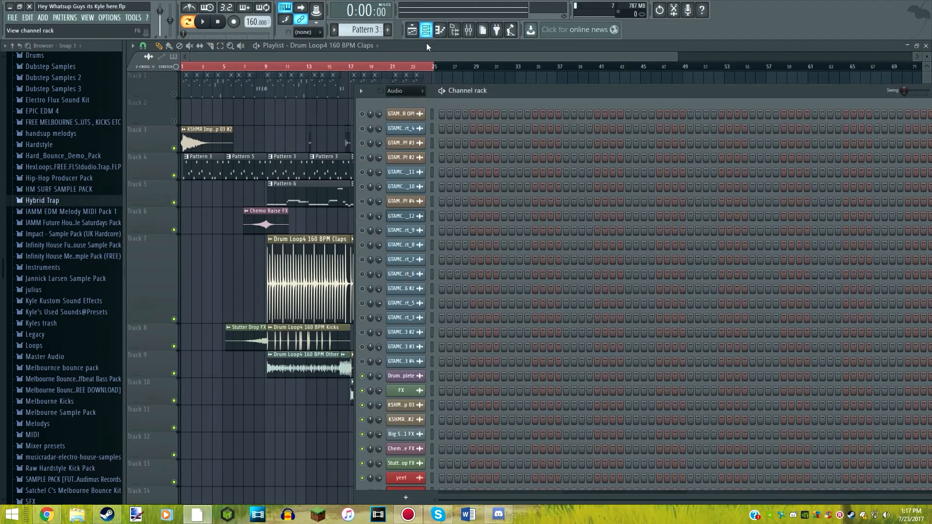
pyautogui.click(426, 30)
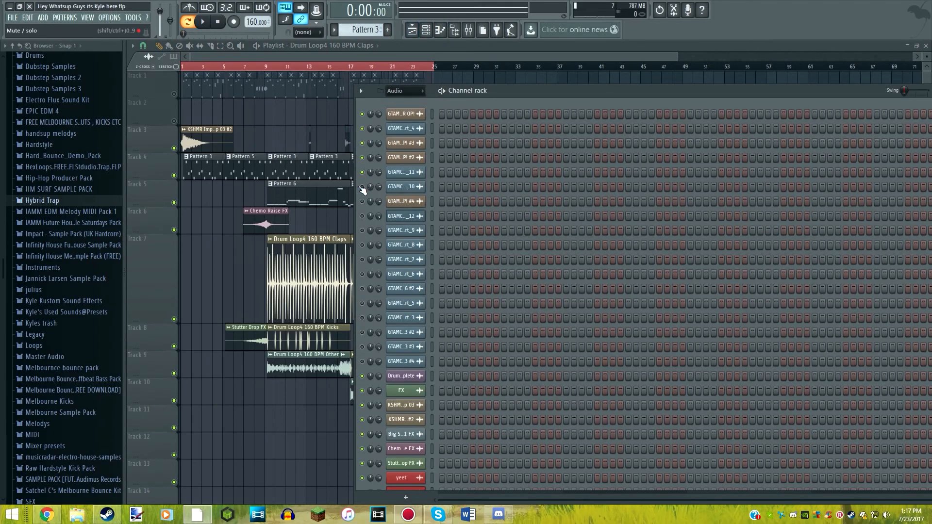
pyautogui.moveTo(362, 208); pyautogui.dragTo(362, 261)
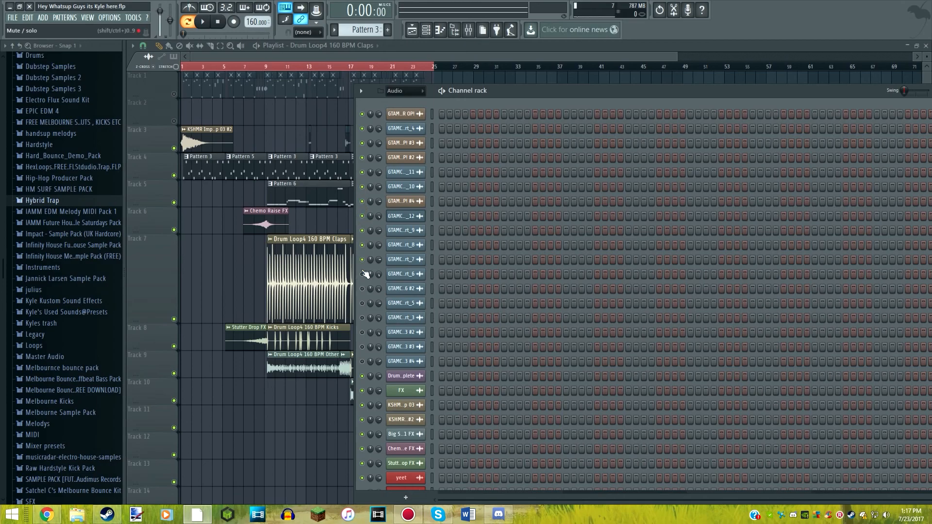